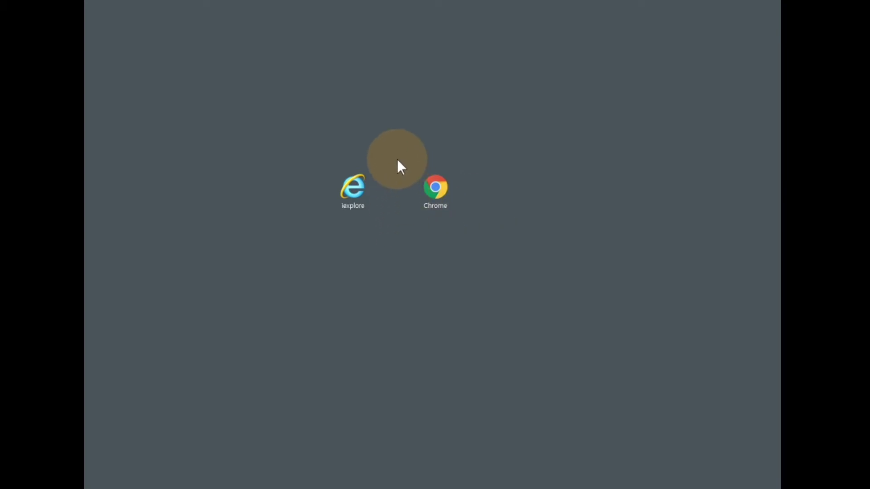
# Open Google in a maximized Chrome window and search for "구글어스"
pyautogui.doubleClick(435, 188)
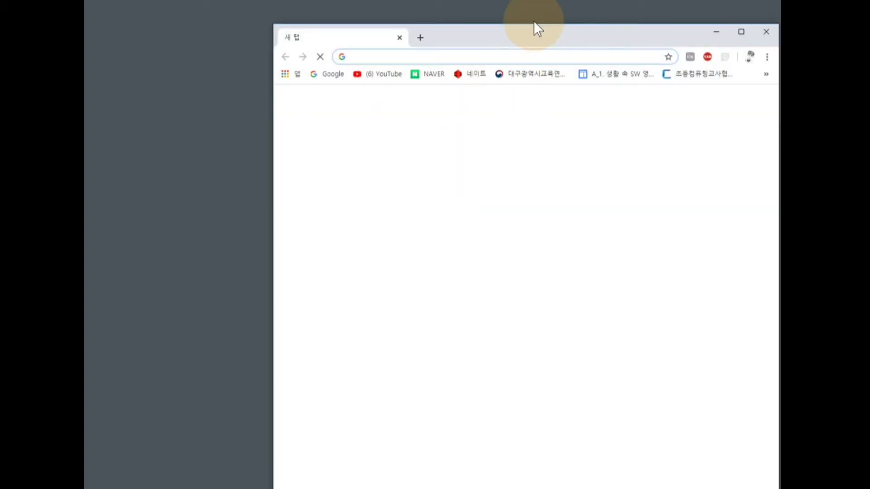
pyautogui.doubleClick(534, 28)
pyautogui.click(136, 6)
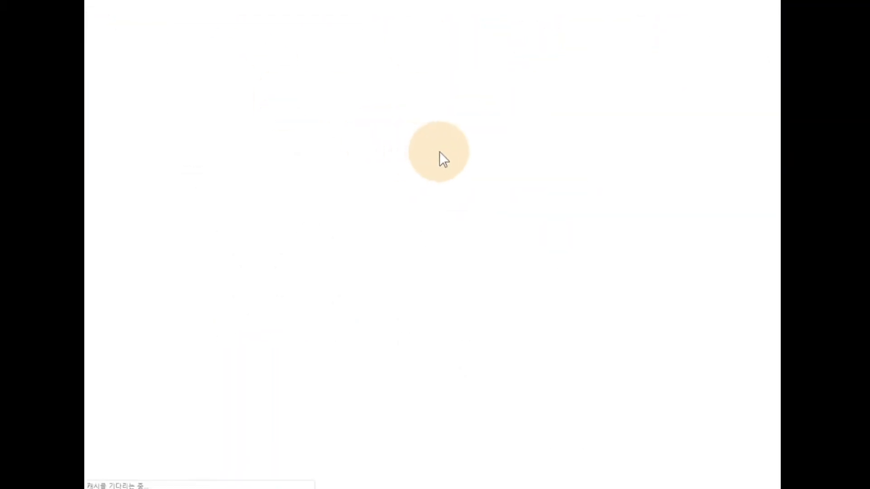
pyautogui.click(426, 176)
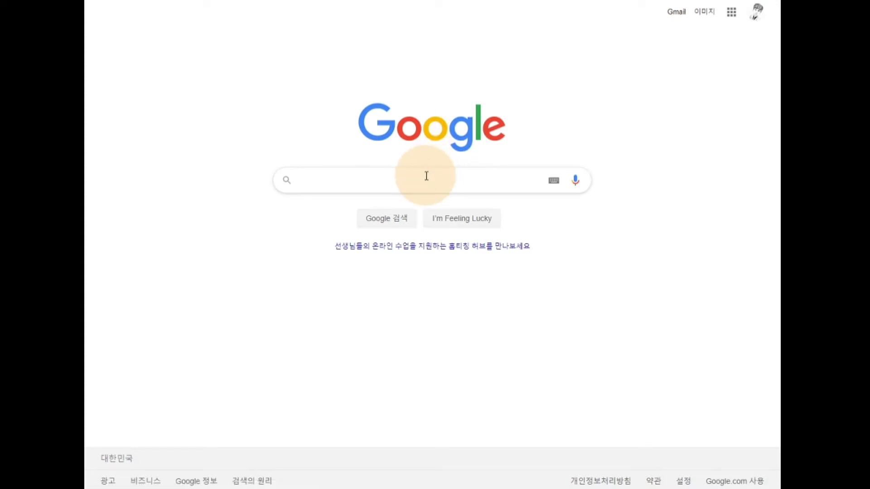
pyautogui.write('구글어스')
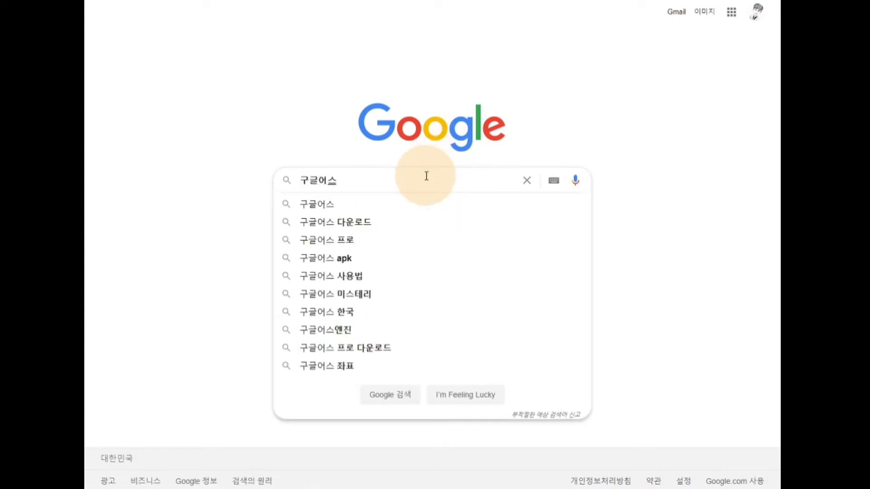
pyautogui.press('Return')
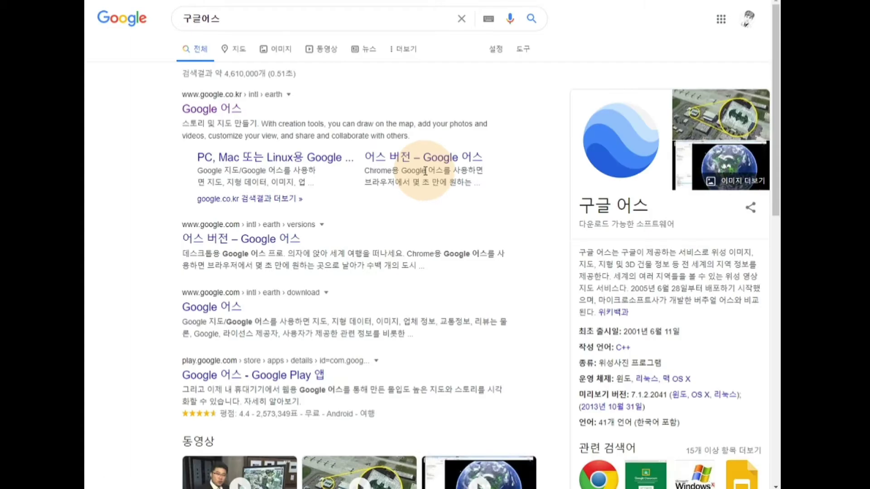
# Open the Google 어스 search result and launch Earth from its overview page
pyautogui.click(220, 111)
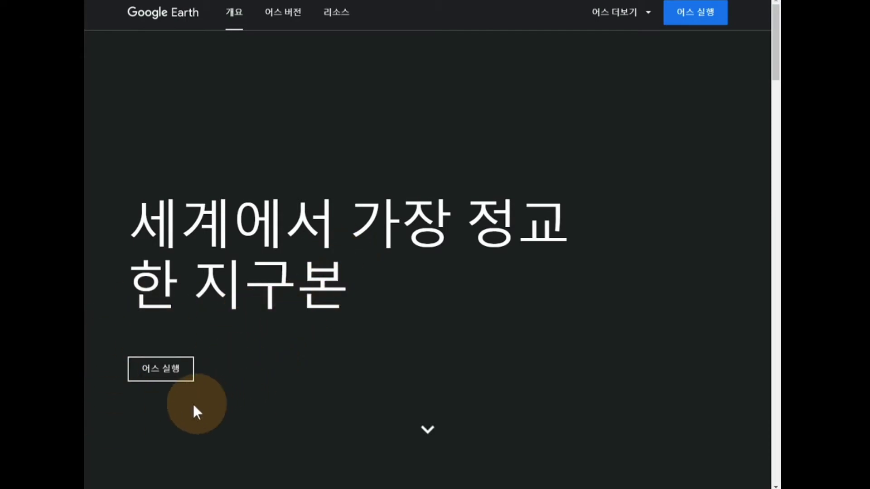
pyautogui.click(179, 374)
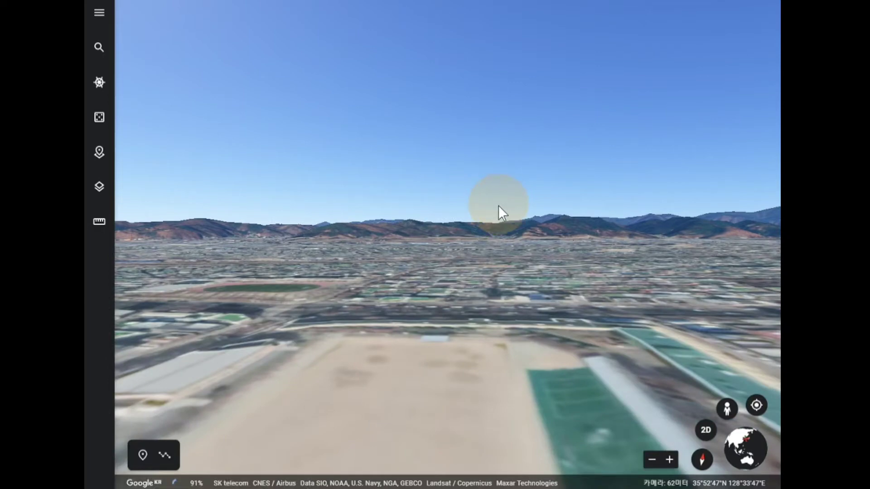
# Tilt the ground view and rotate the zoomed-out globe to look at different sides of the Earth
pyautogui.moveTo(501, 213); pyautogui.dragTo(509, 295)
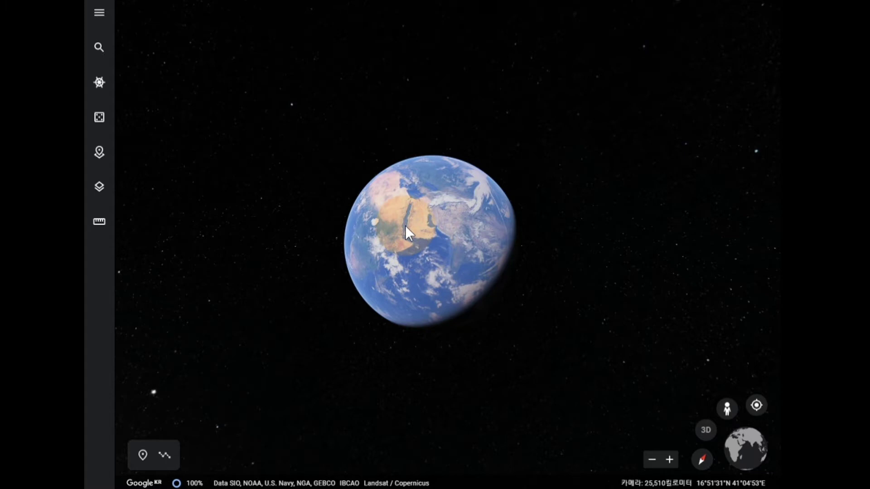
pyautogui.moveTo(409, 233)
pyautogui.mouseDown()
pyautogui.moveTo(374, 222)
pyautogui.moveTo(504, 237)
pyautogui.moveTo(389, 189)
pyautogui.mouseUp()
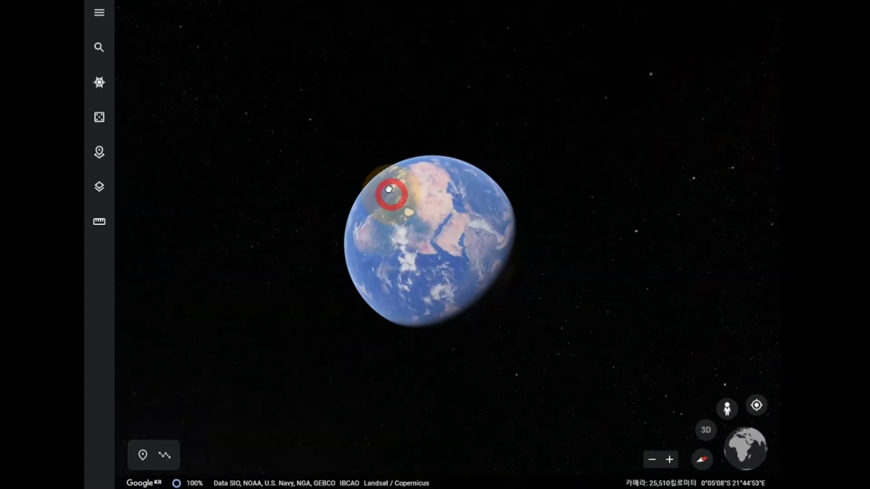
pyautogui.moveTo(388, 189); pyautogui.dragTo(504, 240)
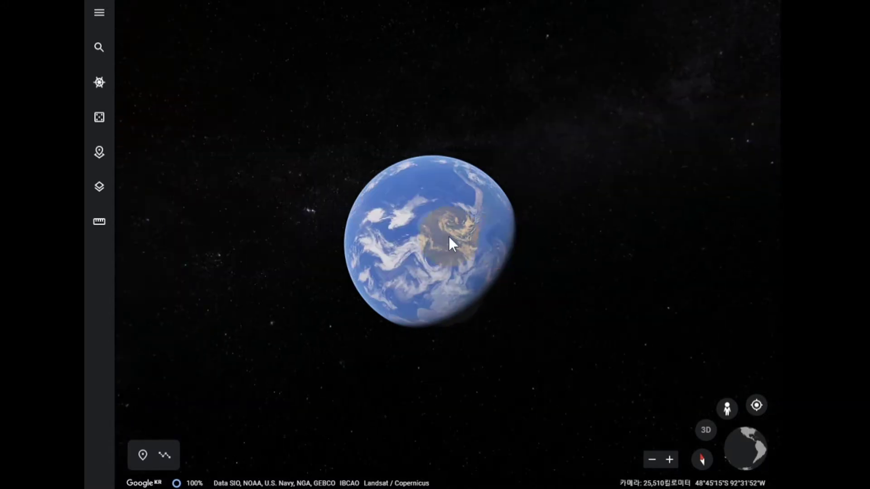
pyautogui.moveTo(455, 233); pyautogui.dragTo(417, 259)
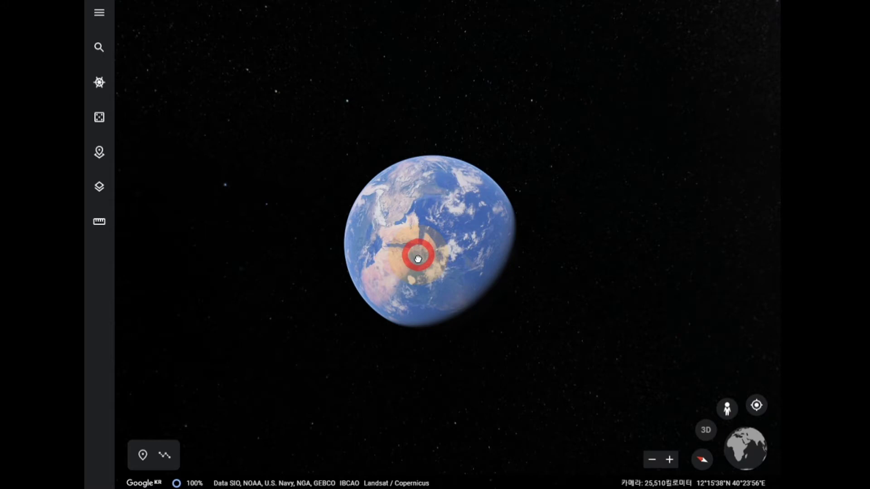
pyautogui.moveTo(417, 258); pyautogui.dragTo(506, 200)
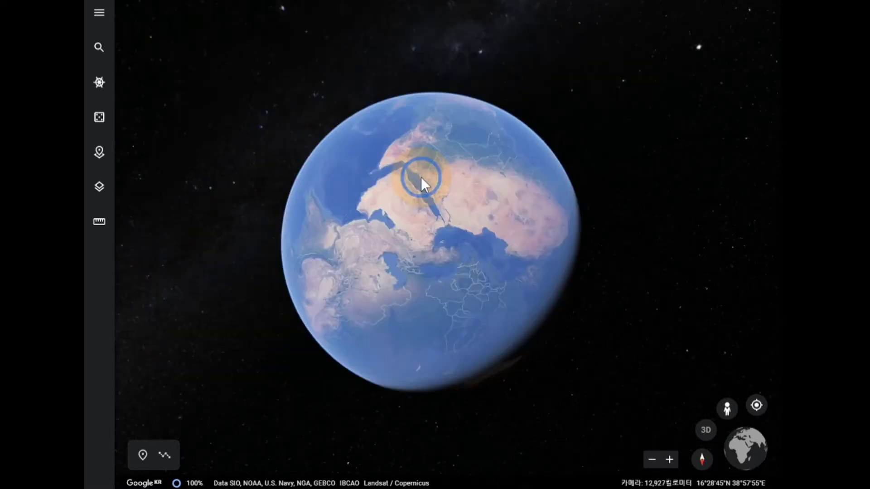
# Zoom in on the Red Sea area, move across to the West African coast and zoom back out
pyautogui.doubleClick(422, 182)
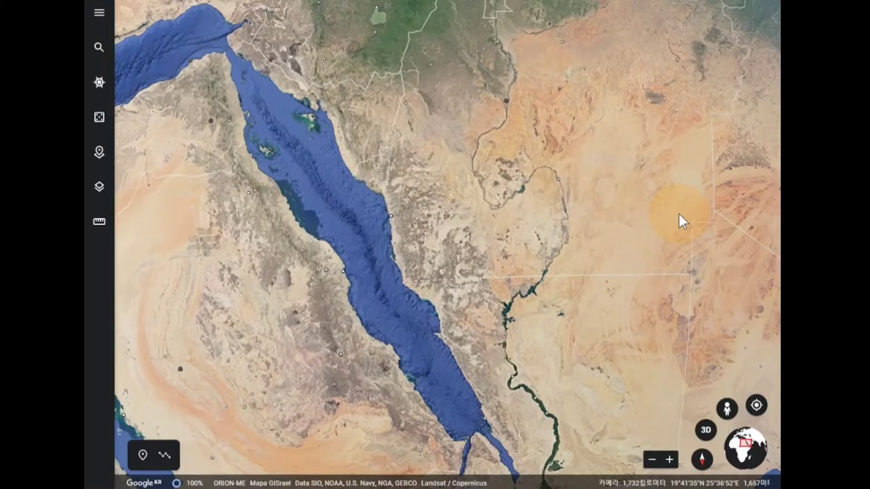
pyautogui.moveTo(594, 197); pyautogui.dragTo(542, 195)
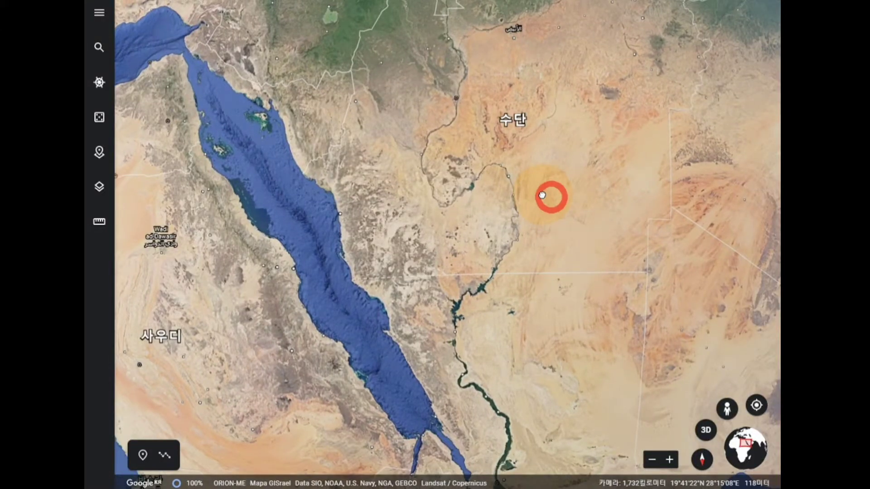
pyautogui.moveTo(476, 295); pyautogui.dragTo(610, 30)
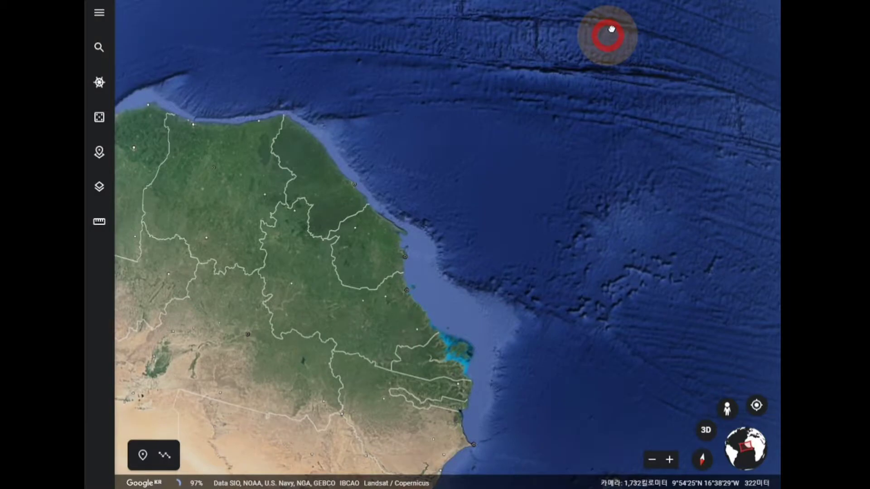
pyautogui.scroll(-5, 466, 278)
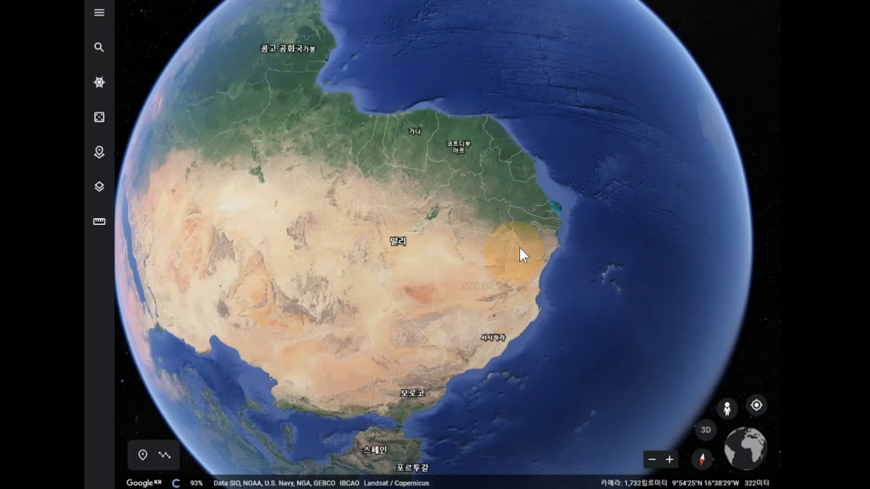
# Reset the map orientation to north and examine the Korean Peninsula at several zoom levels
pyautogui.click(705, 460)
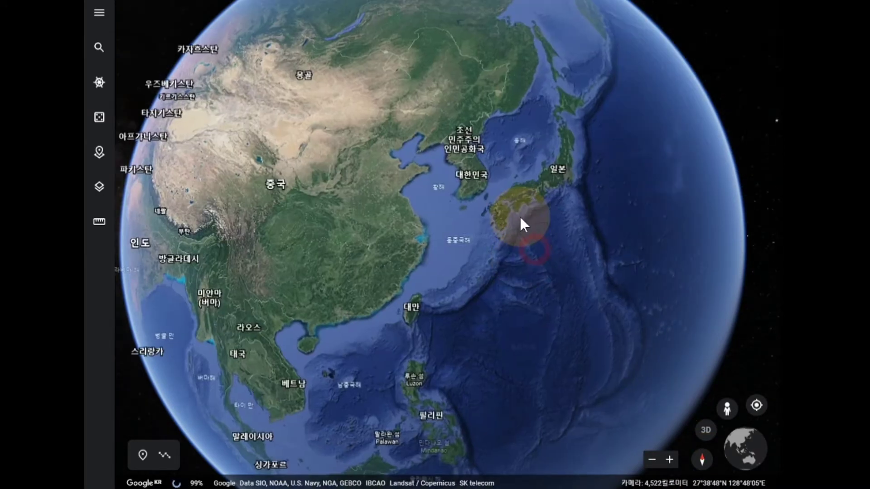
pyautogui.scroll(3, 521, 218)
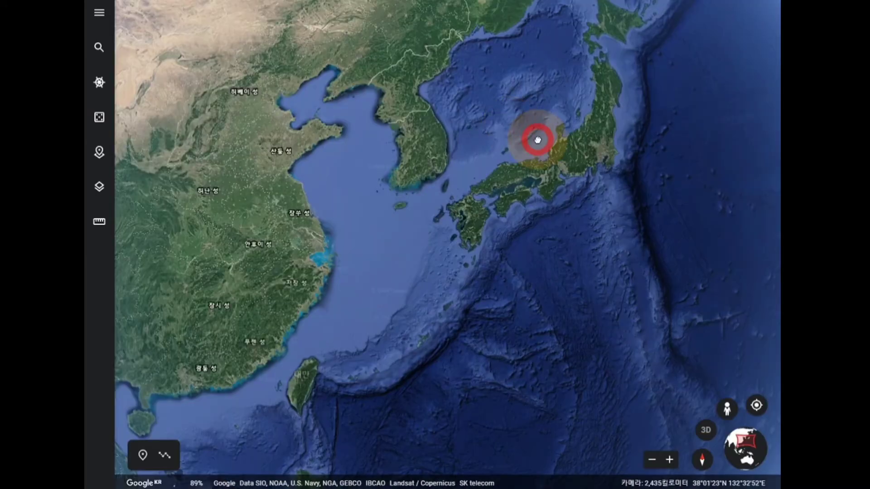
pyautogui.moveTo(538, 140); pyautogui.dragTo(535, 179)
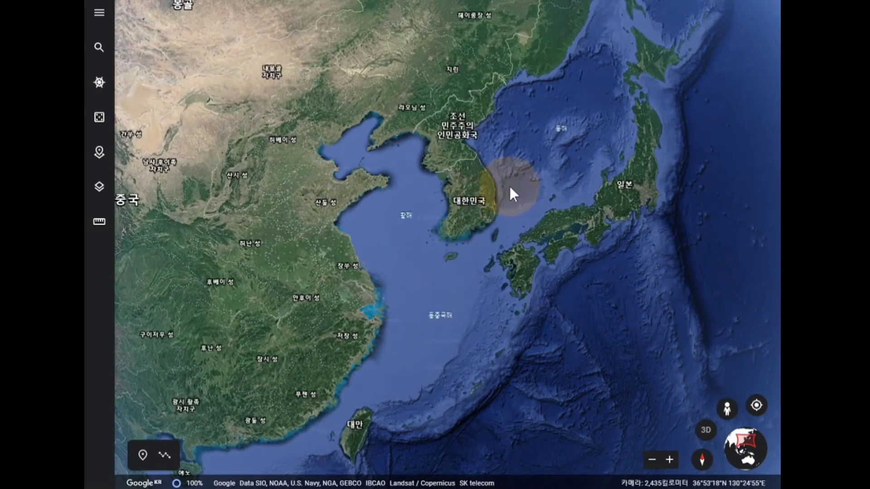
pyautogui.scroll(3, 507, 182)
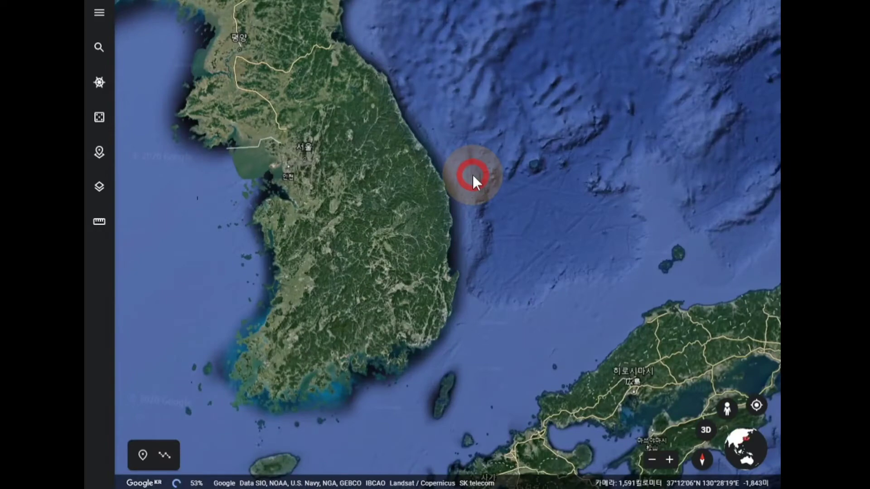
pyautogui.moveTo(473, 178); pyautogui.dragTo(585, 265)
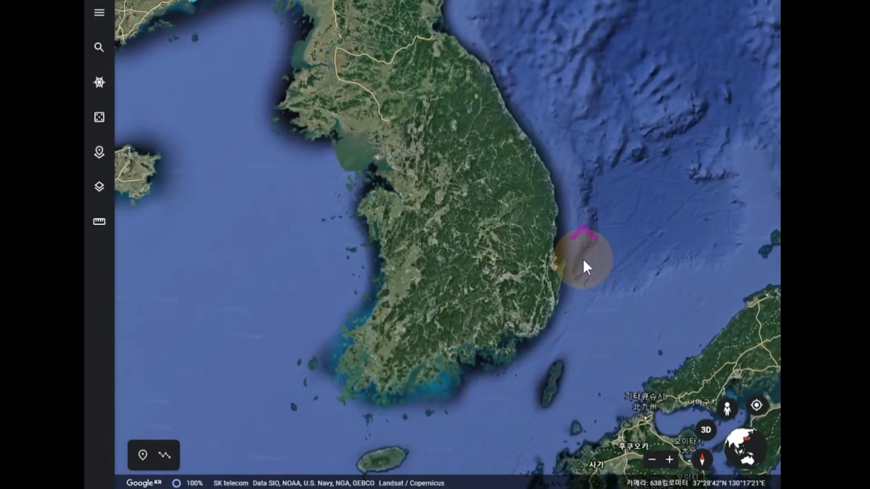
pyautogui.scroll(5, 585, 265)
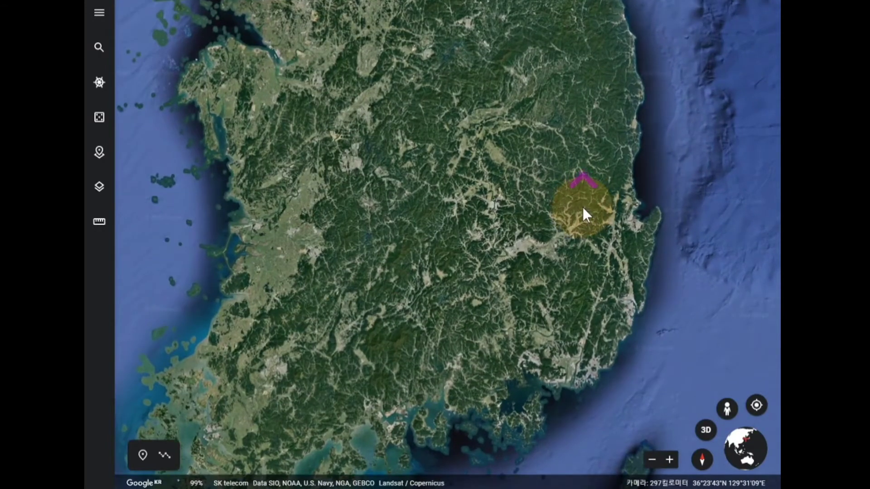
pyautogui.scroll(3, 584, 215)
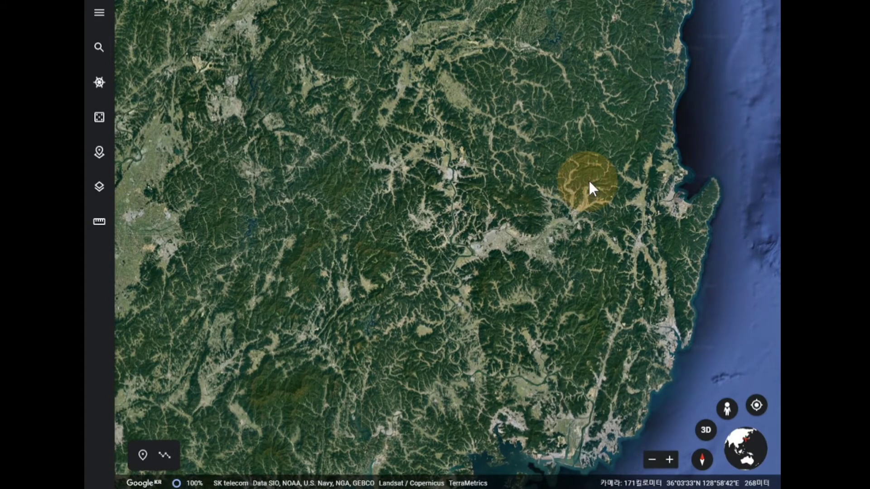
pyautogui.scroll(-6, 592, 188)
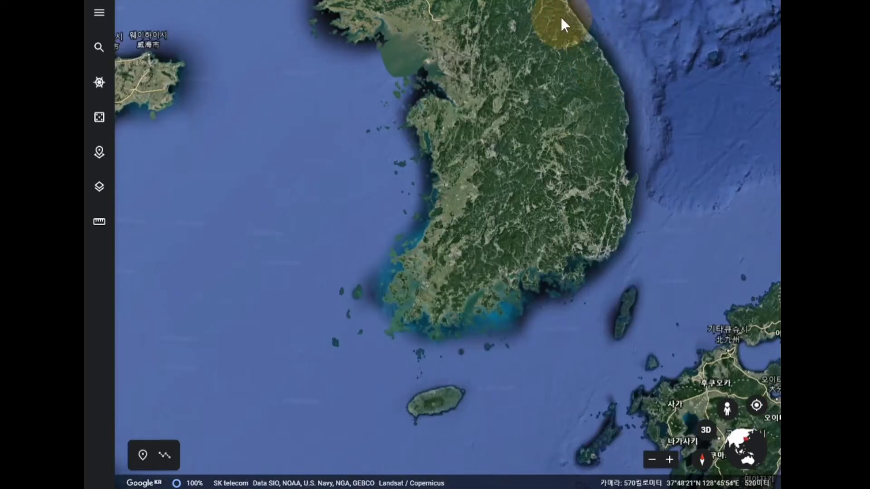
pyautogui.moveTo(564, 25); pyautogui.dragTo(351, 66)
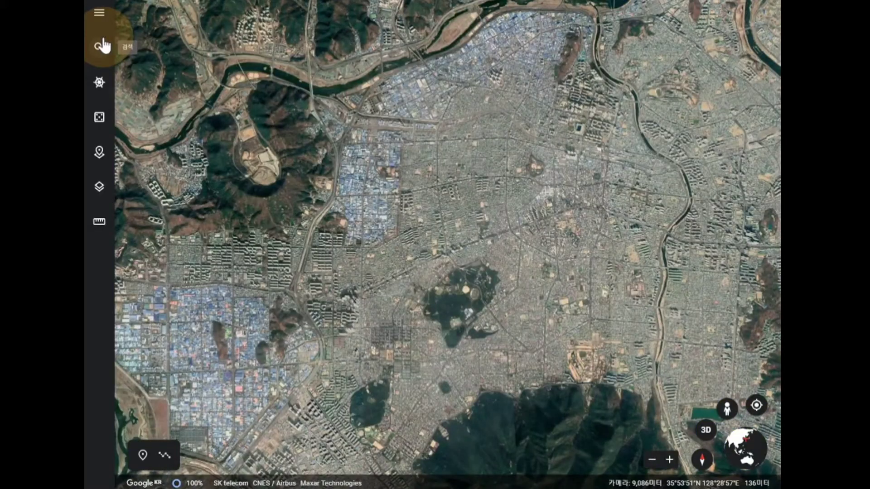
# Find 대구비산초등학교 from the recent searches, fly to it and close its information card
pyautogui.click(100, 47)
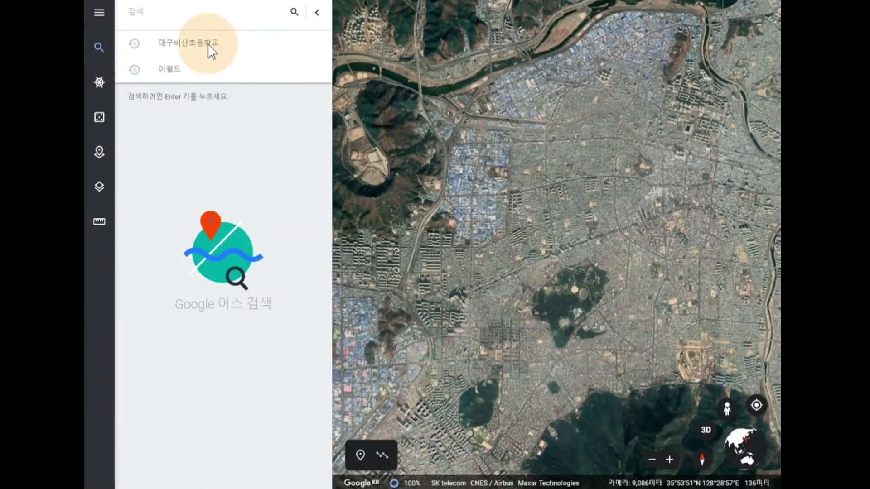
pyautogui.click(210, 51)
pyautogui.click(274, 13)
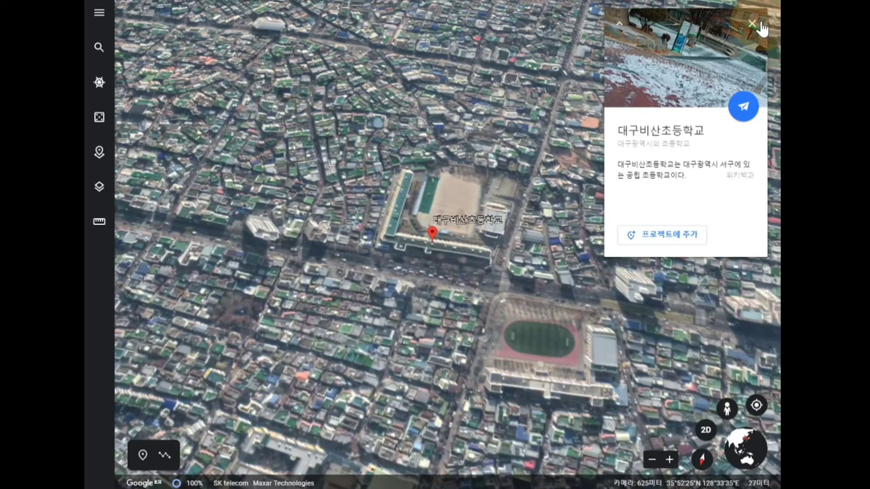
pyautogui.click(753, 24)
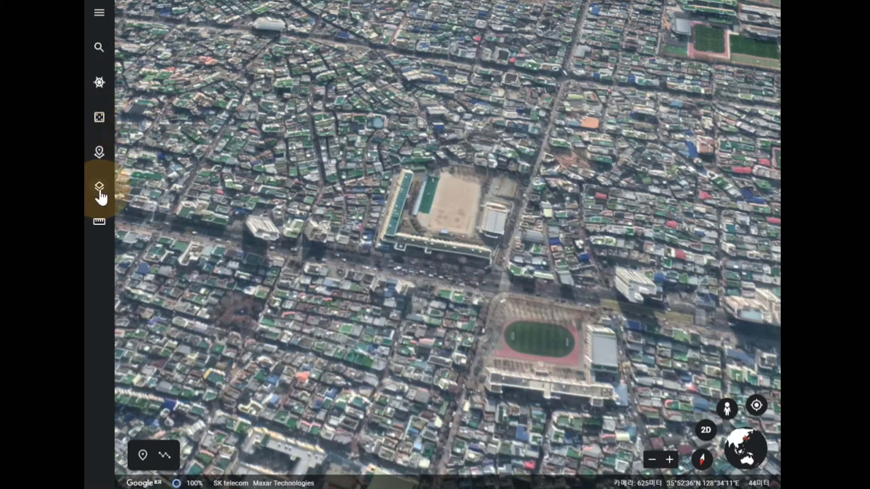
# Measure the perimeter and area of the triangle connecting the 대구비산초등학교 playground and two nearby sports fields, and clear it for a new measurement
pyautogui.click(98, 226)
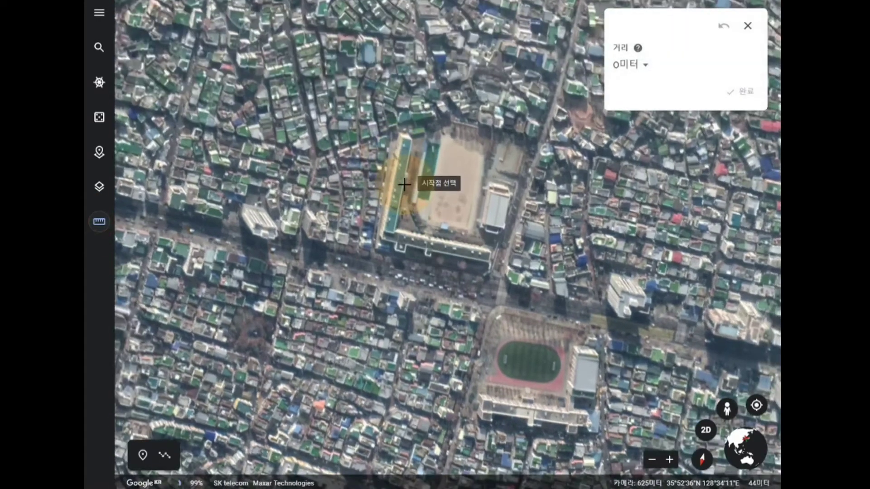
pyautogui.scroll(-3, 412, 170)
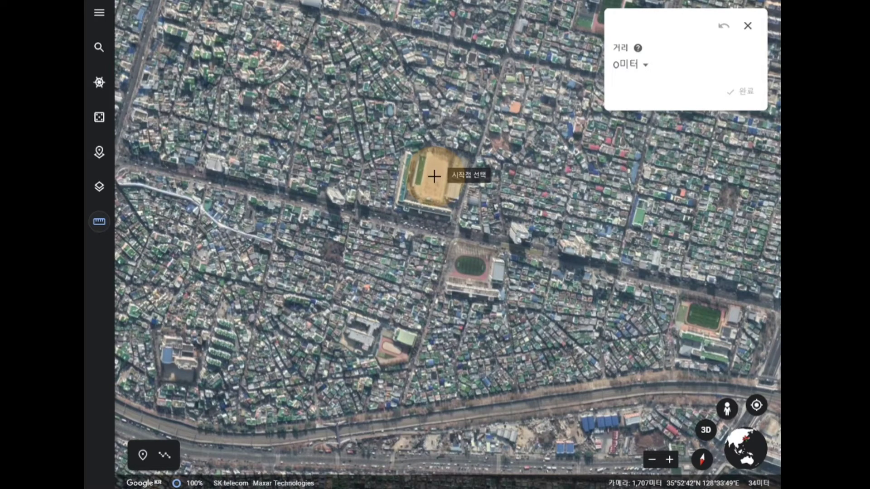
pyautogui.click(434, 177)
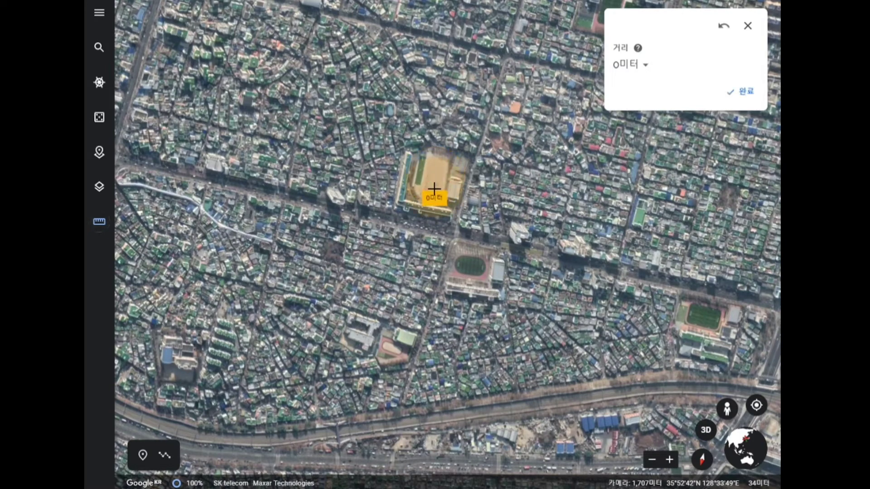
pyautogui.click(470, 267)
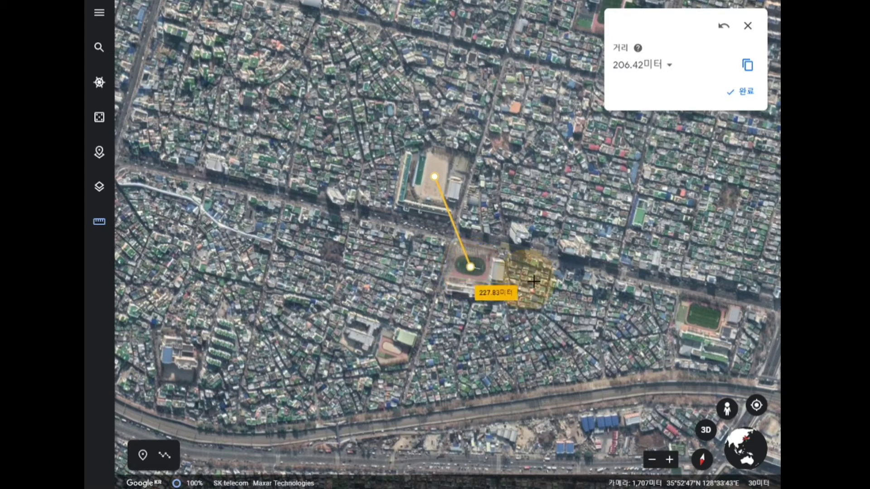
pyautogui.click(709, 318)
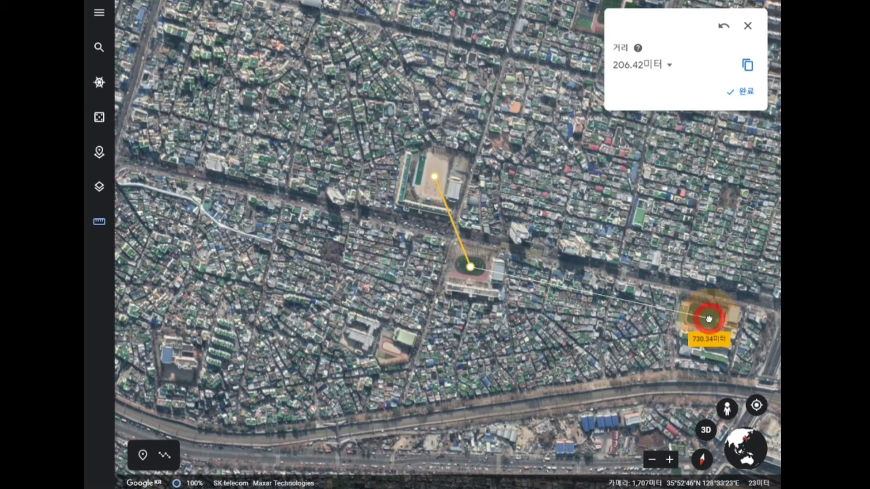
pyautogui.click(434, 178)
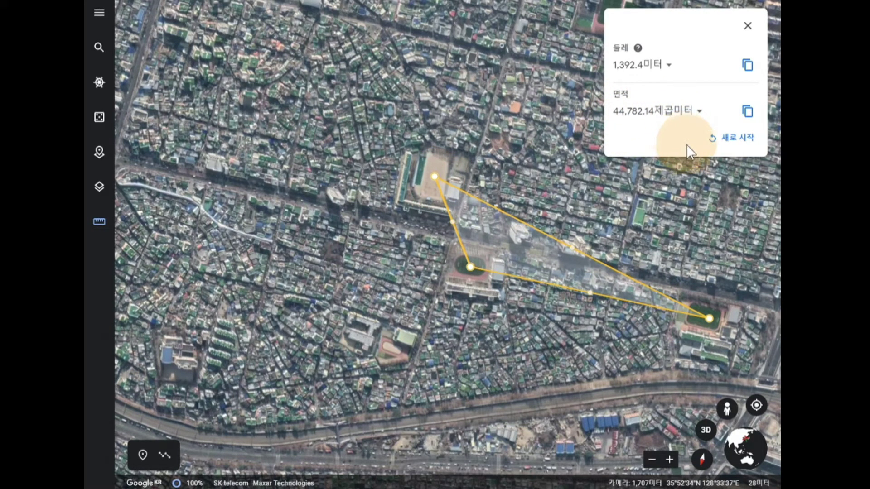
pyautogui.click(724, 145)
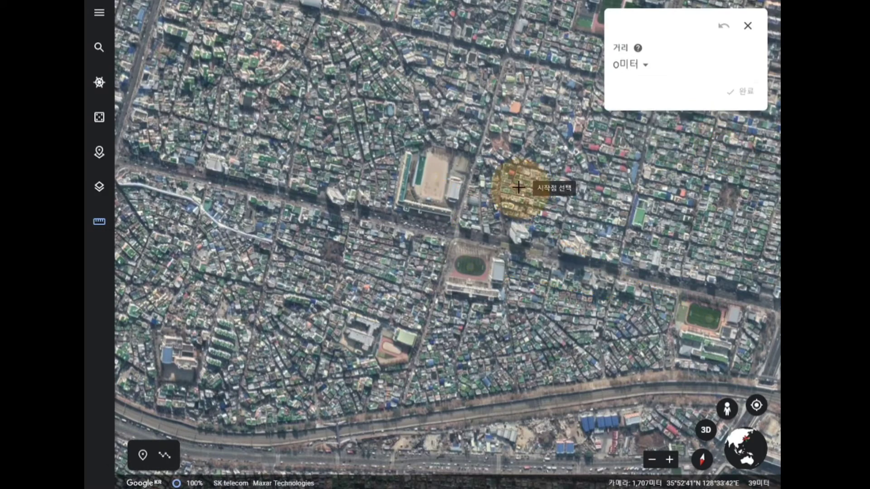
# Measure the closed triangle from the school playground through the two sports fields again, and restart the measurement
pyautogui.click(436, 178)
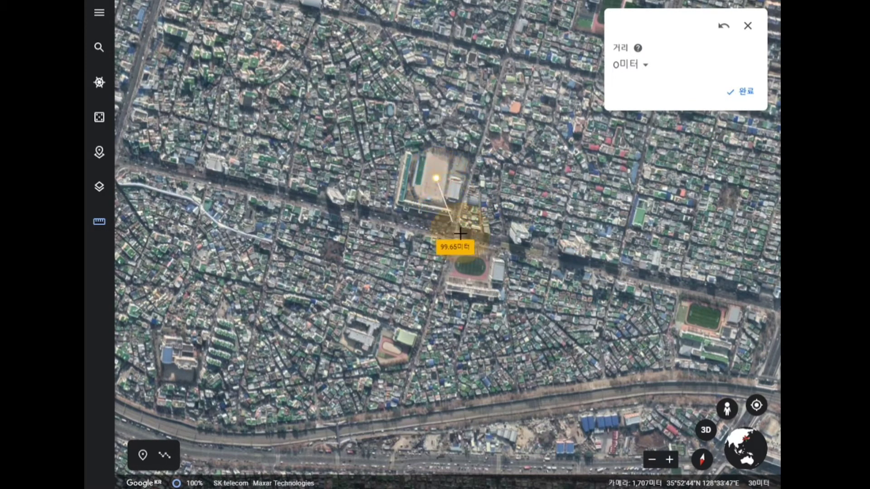
pyautogui.click(471, 268)
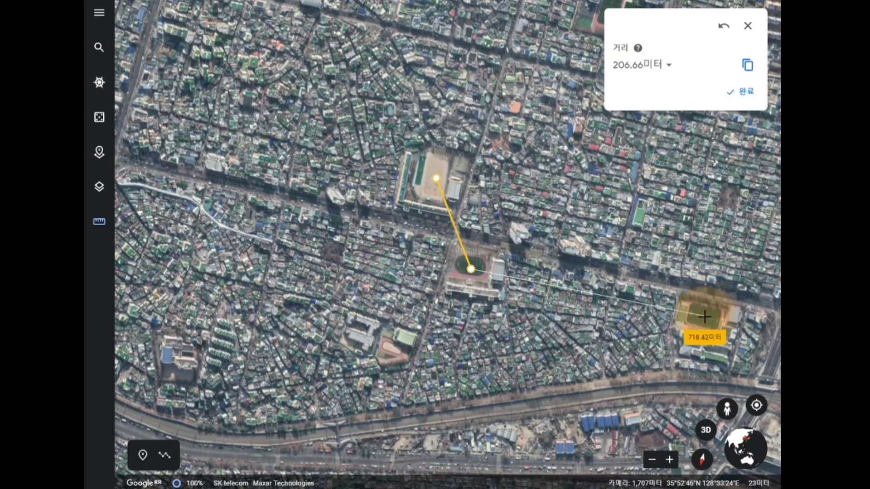
pyautogui.click(705, 316)
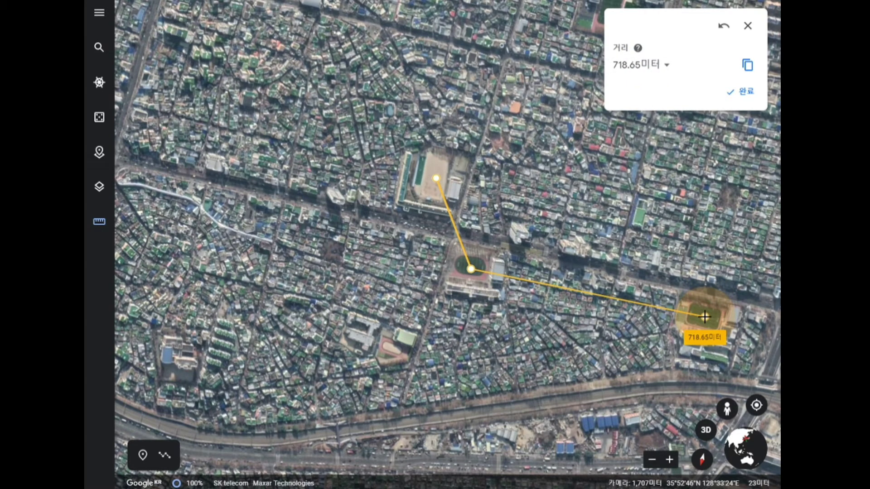
pyautogui.click(439, 180)
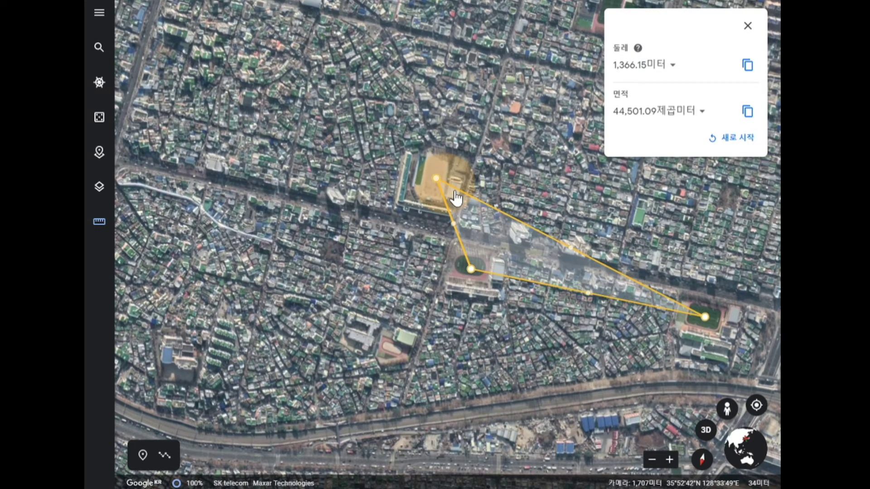
pyautogui.click(719, 137)
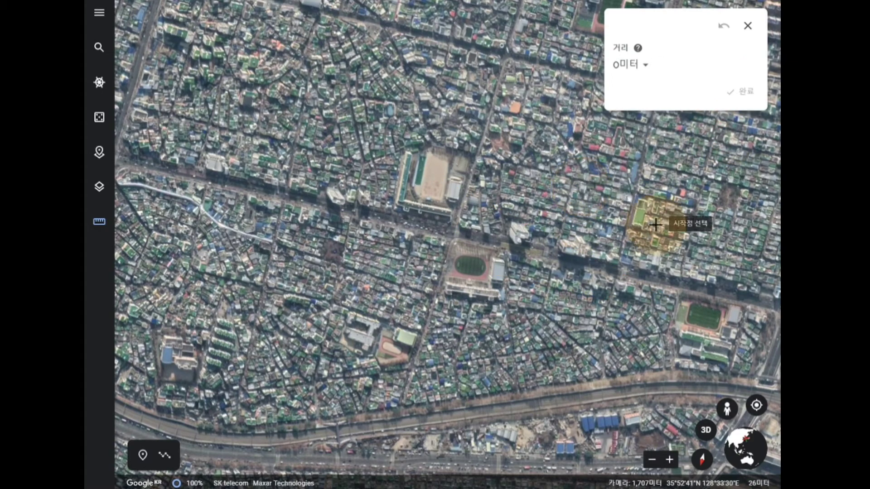
# Reset the map orientation to north, exit the distance measurement and zoom out over the neighbourhood around the school
pyautogui.click(704, 468)
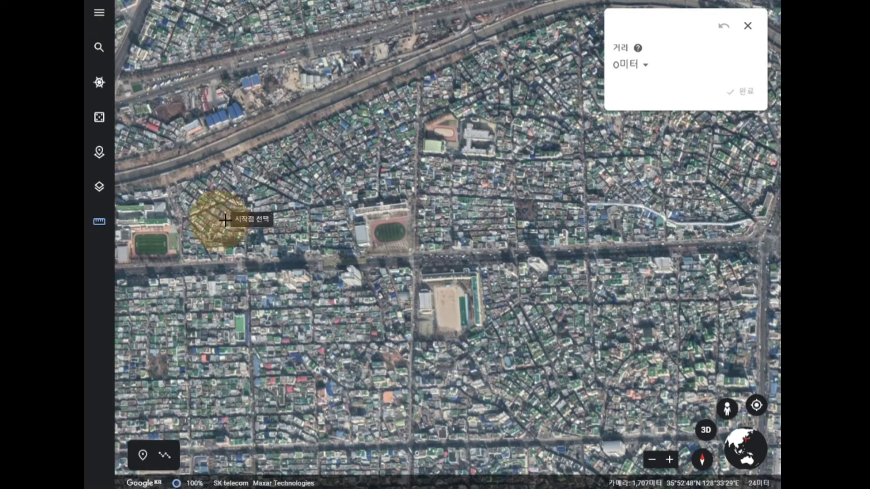
pyautogui.click(107, 229)
pyautogui.moveTo(423, 268)
pyautogui.mouseDown()
pyautogui.moveTo(352, 267)
pyautogui.moveTo(413, 265)
pyautogui.mouseUp()
pyautogui.scroll(-2, 455, 273)
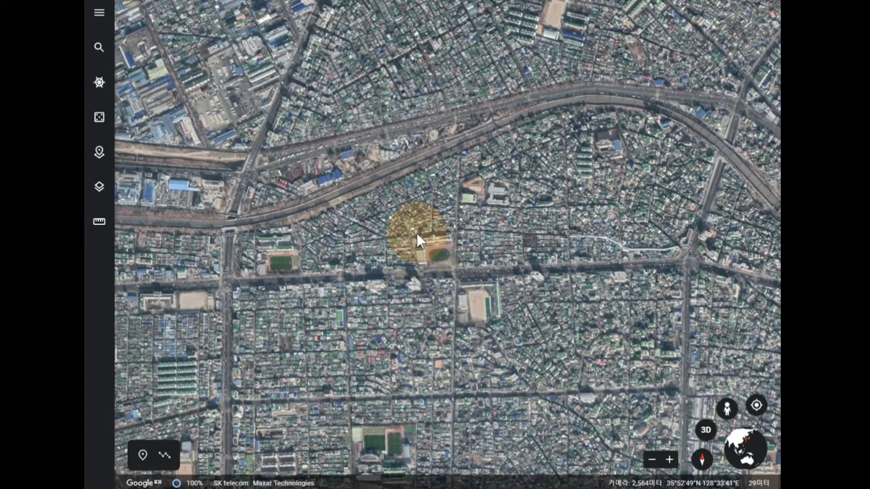
# Rotate and tilt the map into an oblique 3D view around the sports field, and reset its orientation to north
pyautogui.moveTo(417, 246); pyautogui.dragTo(505, 260, button='middle')
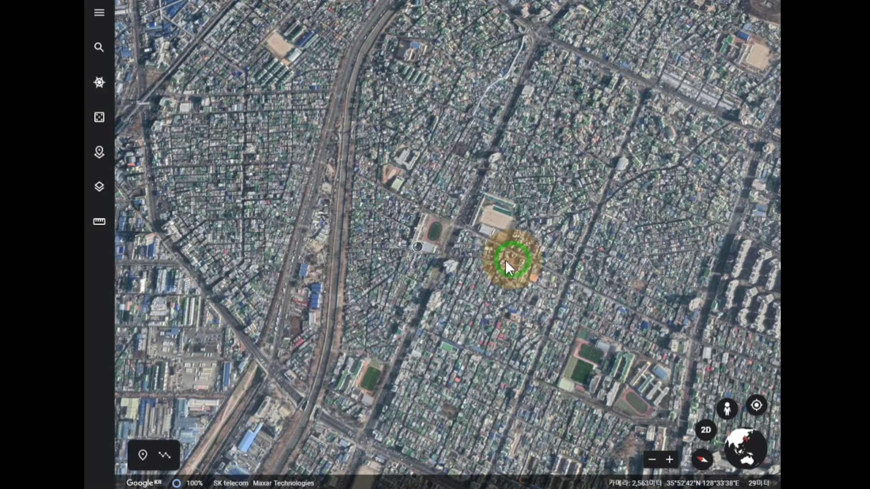
pyautogui.moveTo(505, 260); pyautogui.dragTo(732, 453, button='middle')
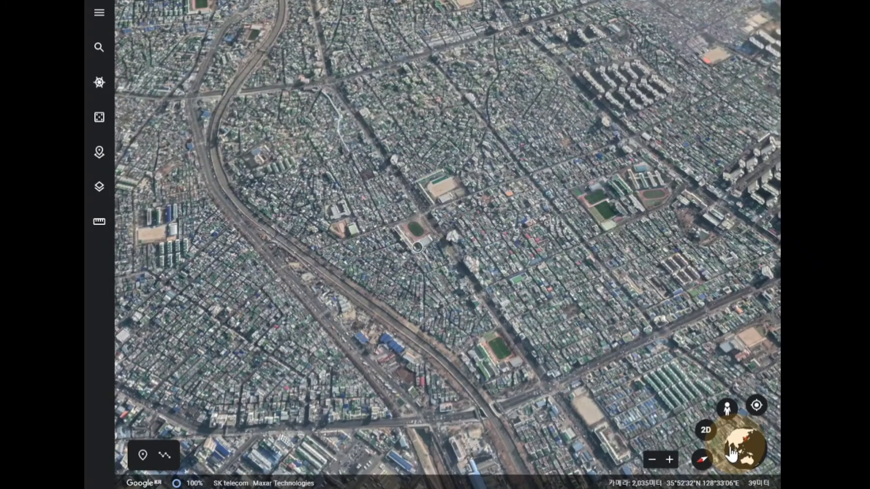
pyautogui.click(703, 459)
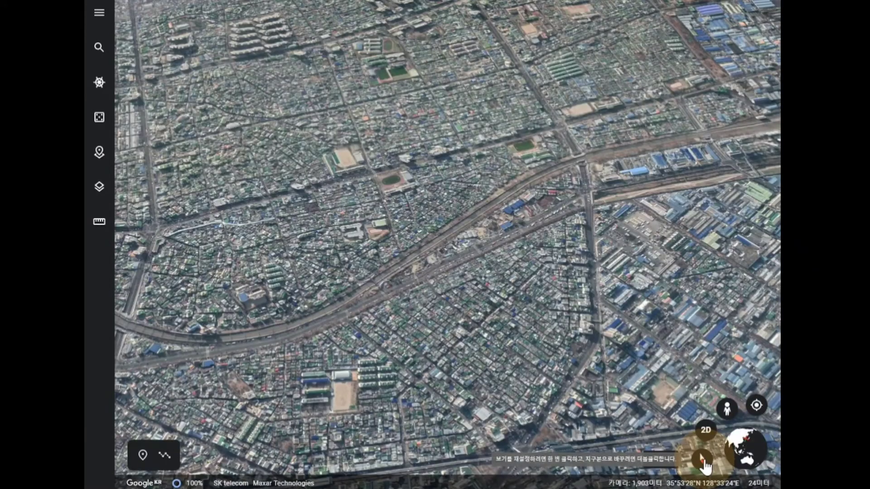
# Return the tilted map to the flat 2D view, and try tilting and panning it over the riverside industrial area
pyautogui.click(495, 116)
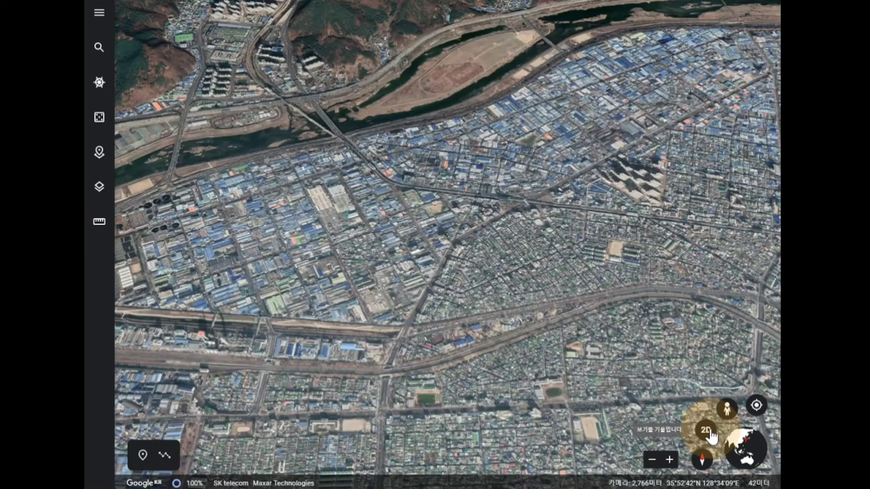
pyautogui.click(708, 431)
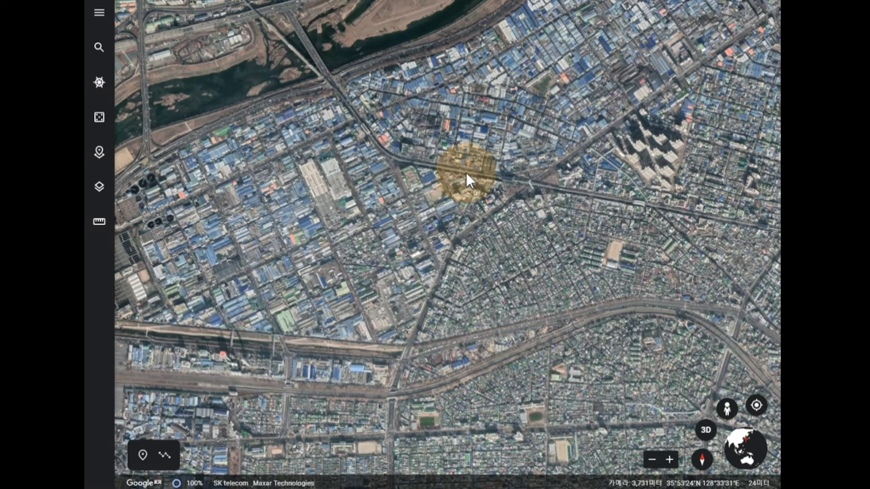
pyautogui.moveTo(418, 217); pyautogui.dragTo(421, 183, button='middle')
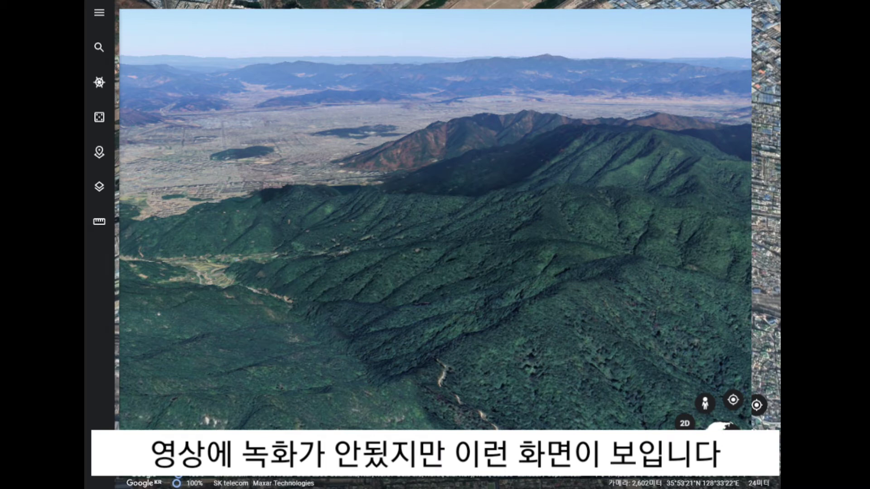
pyautogui.moveTo(529, 149); pyautogui.dragTo(572, 220)
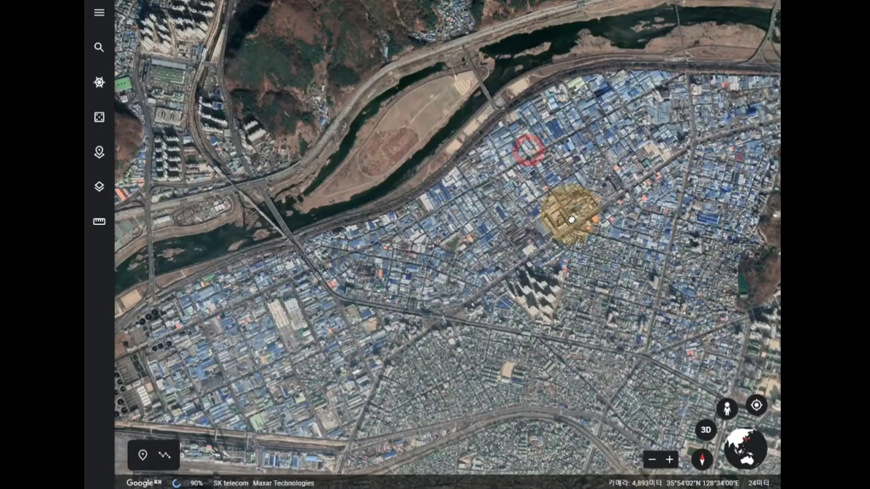
# Turn on the Street View coverage and open the 360° panorama on the main road beside the school's sports field
pyautogui.click(723, 409)
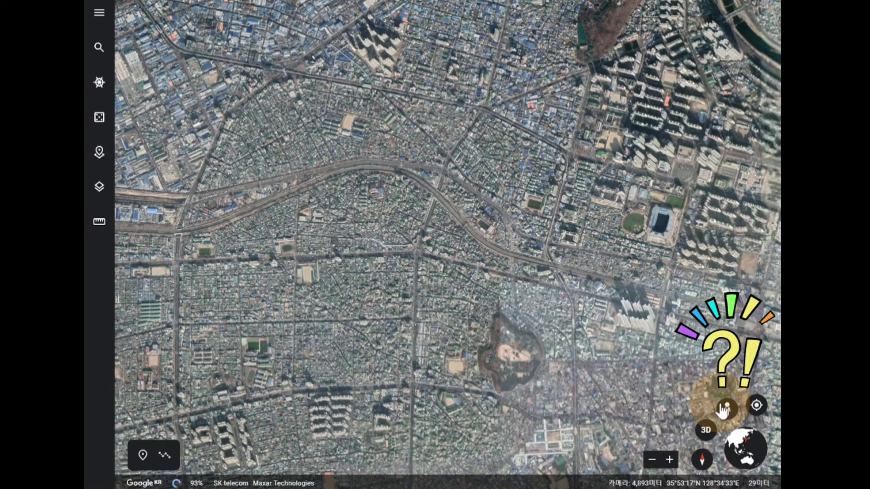
pyautogui.click(723, 409)
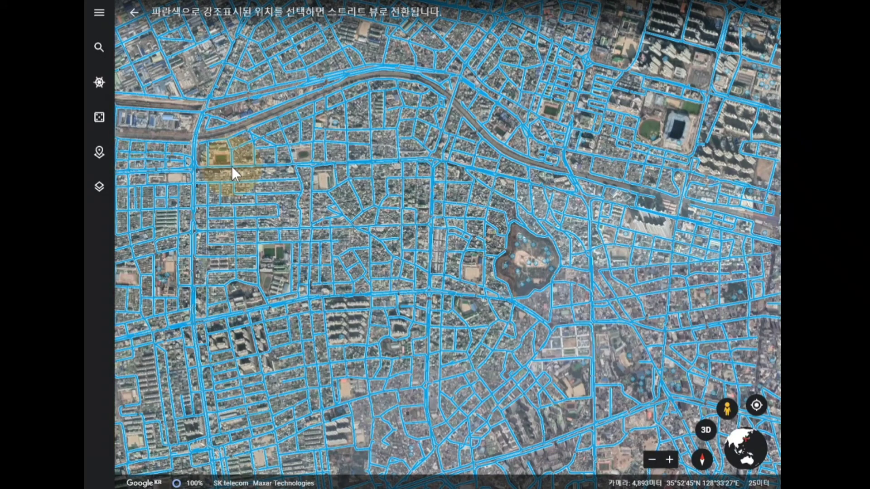
pyautogui.click(232, 166)
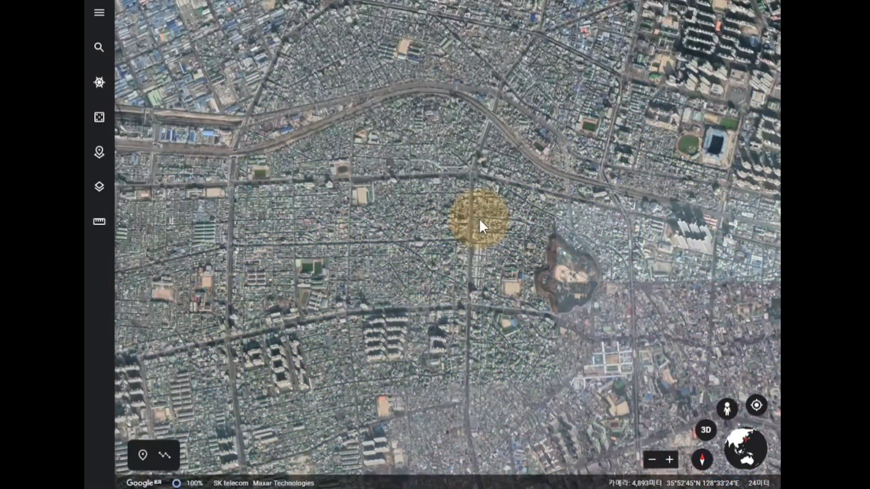
pyautogui.keyDown('shift'); pyautogui.moveTo(479, 219); pyautogui.dragTo(433, 246); pyautogui.keyUp('shift')
pyautogui.doubleClick(568, 240)
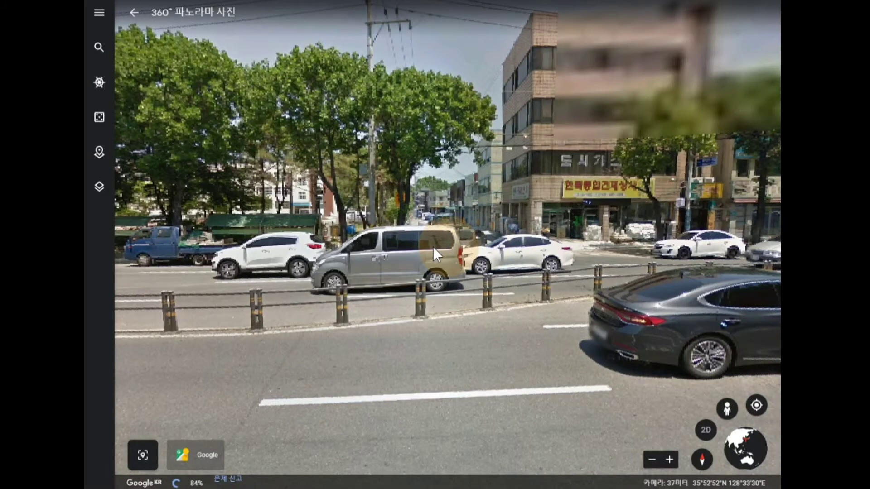
# Move along the main road in Street View and turn the panorama to look around at several points
pyautogui.click(433, 246)
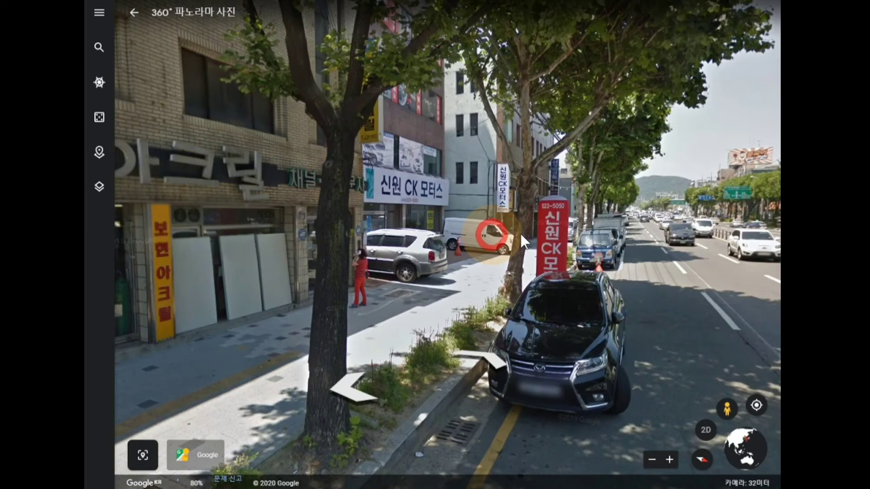
pyautogui.click(520, 232)
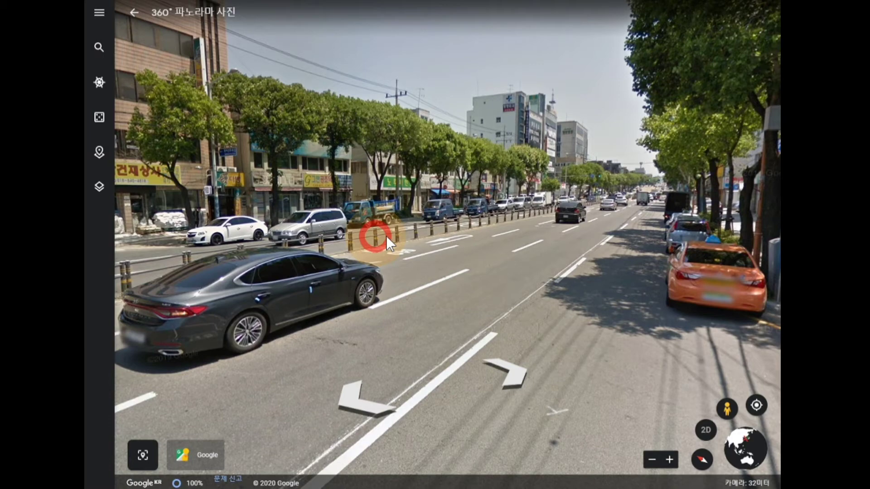
pyautogui.click(386, 236)
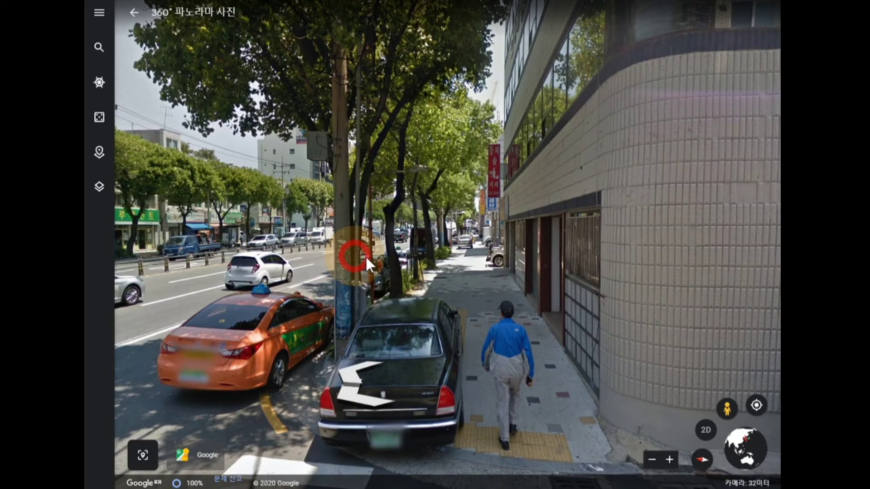
pyautogui.click(365, 254)
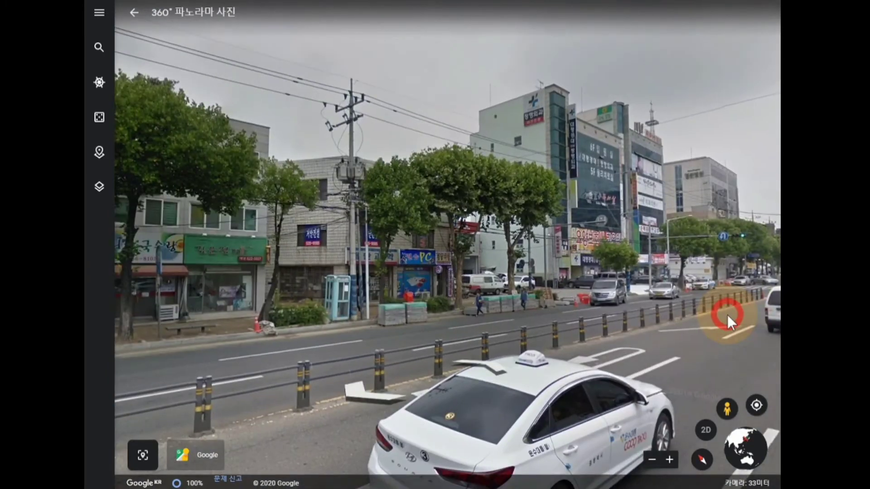
pyautogui.click(727, 314)
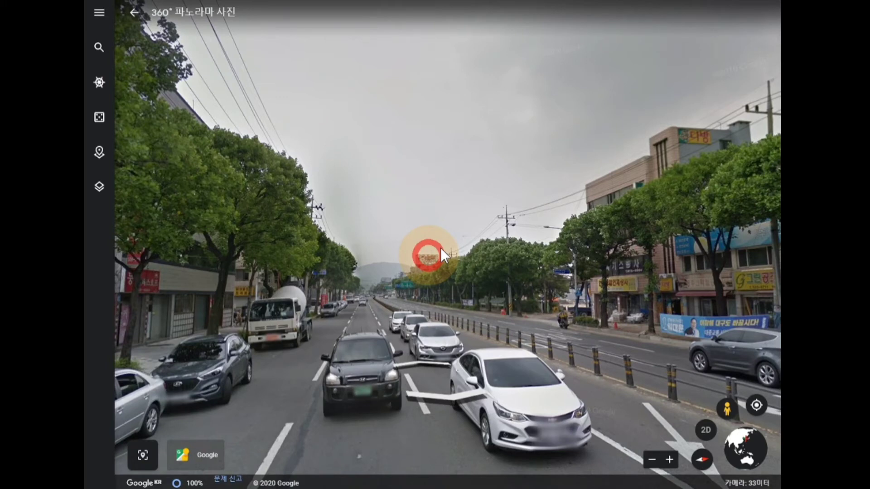
pyautogui.click(441, 249)
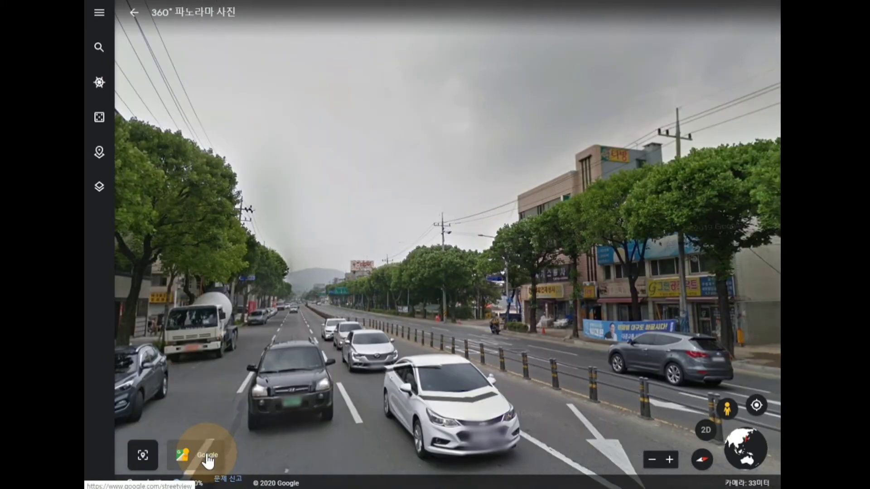
# Open the Google Street View website from the photo credit and look around the 한국 하이라이트 panorama on its home page
pyautogui.click(208, 459)
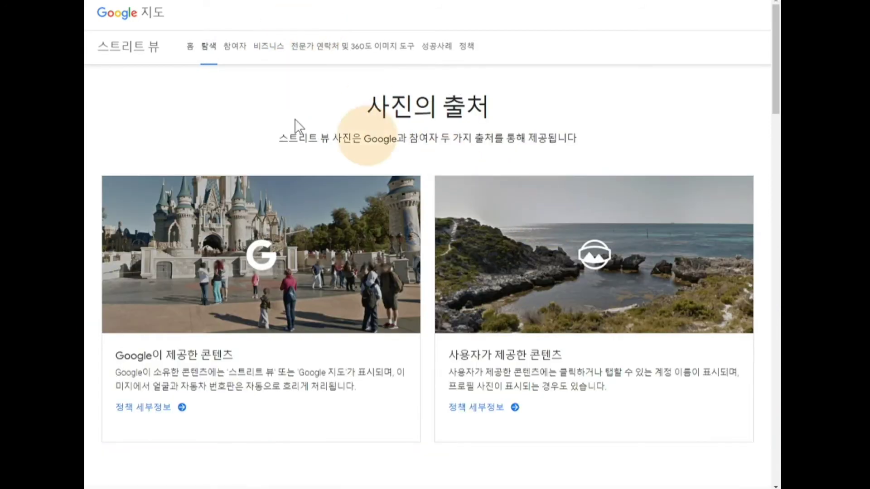
pyautogui.click(187, 45)
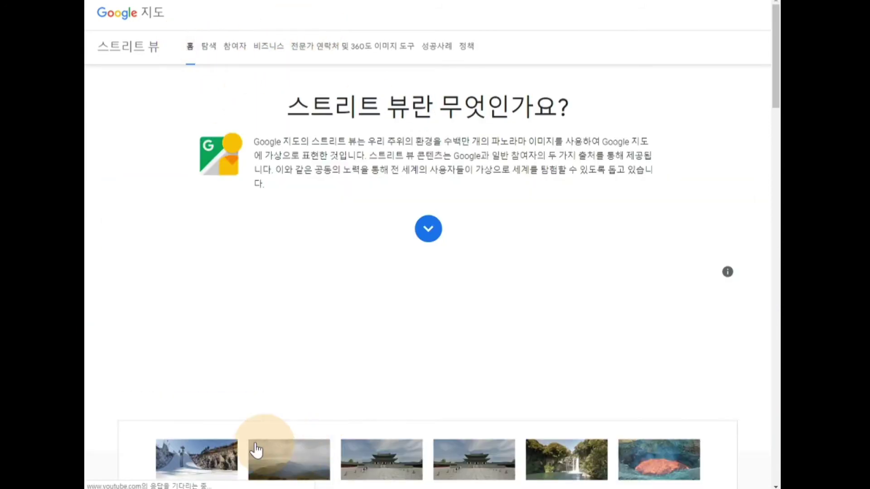
pyautogui.scroll(-2, 335, 448)
pyautogui.click(379, 356)
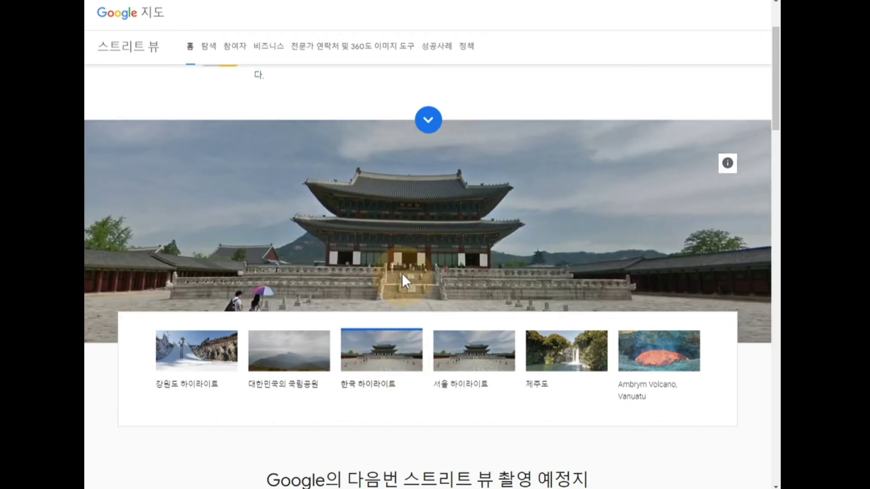
pyautogui.click(375, 225)
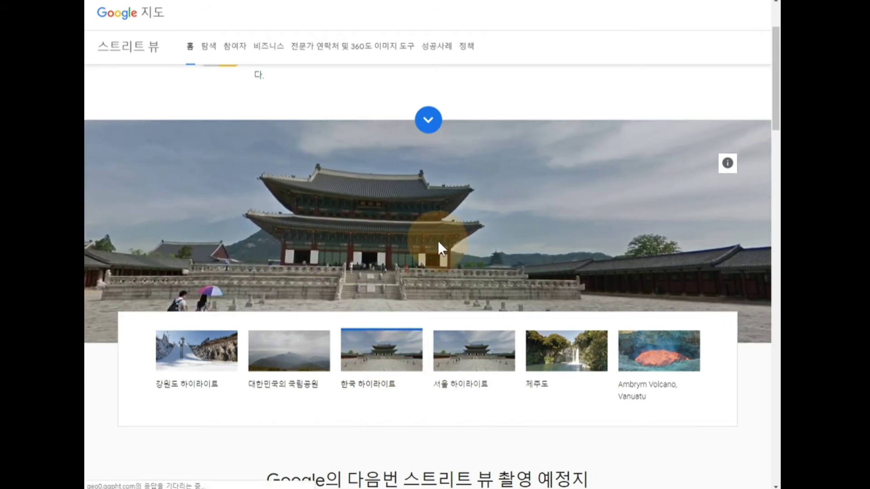
# Switch back to Google Earth and exit the 360° panorama to the satellite map
pyautogui.click(304, 0)
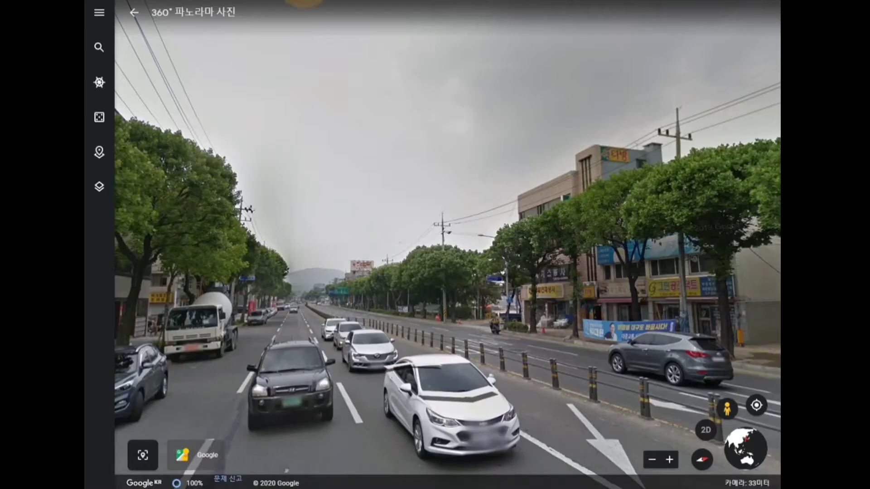
pyautogui.click(201, 0)
pyautogui.click(303, 0)
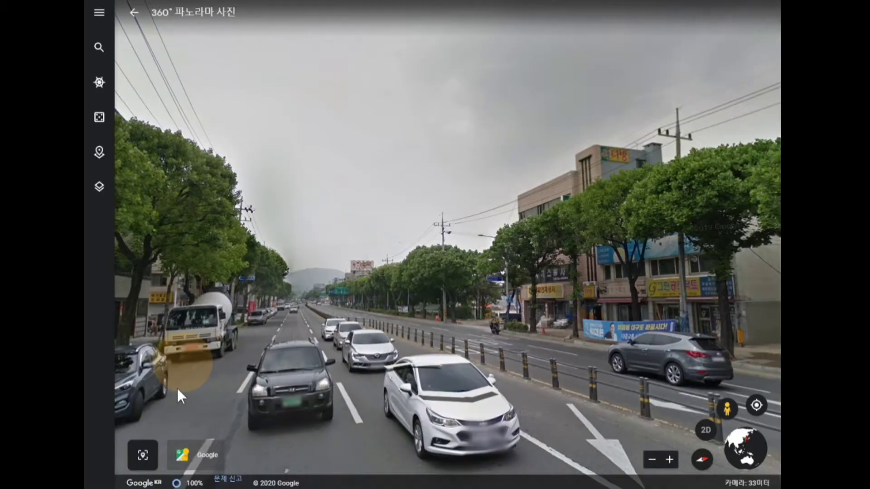
pyautogui.click(134, 12)
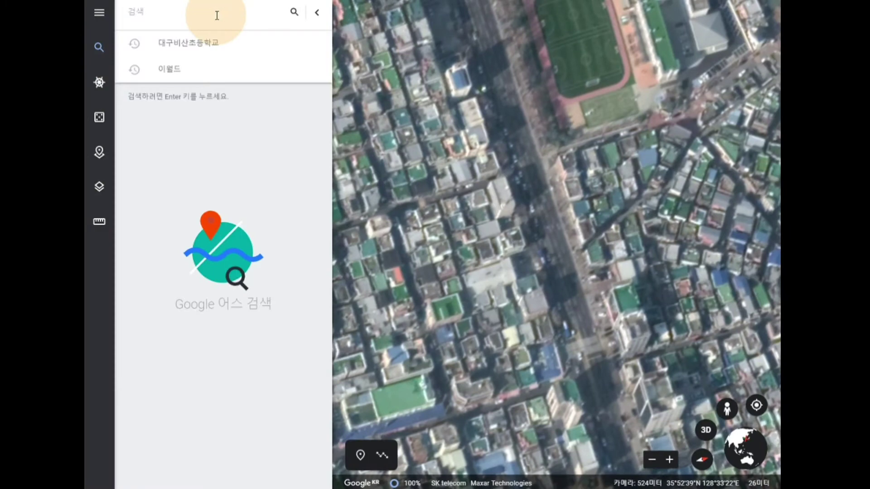
# Search for 피라미드
pyautogui.write('ㅂ')
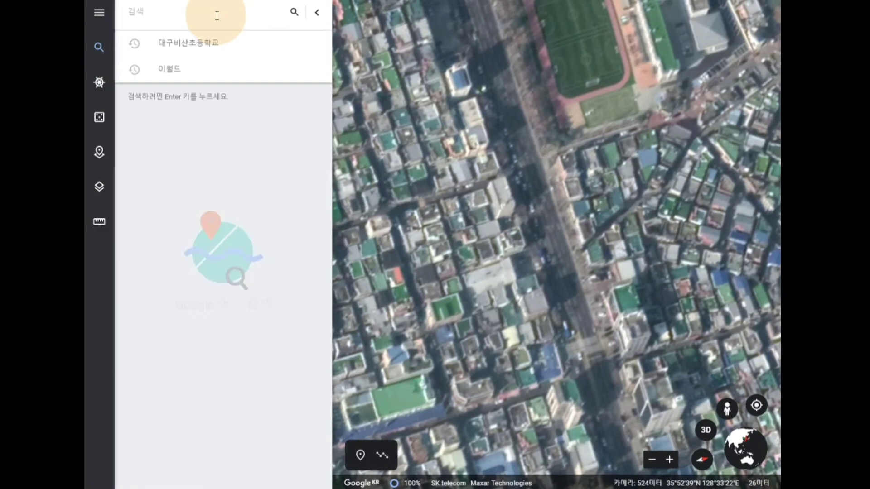
pyautogui.press('BackSpace')
pyautogui.write('피라미드')
pyautogui.press('Return')
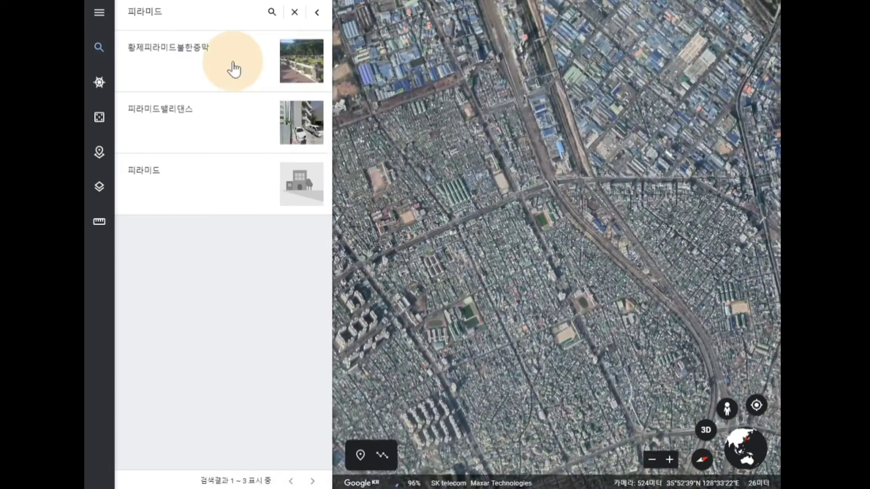
# Choose the suggested 피라미드 location in Al Haram, Nazlet El-Semman, Egypt, and fly to it
pyautogui.click(233, 69)
pyautogui.click(207, 16)
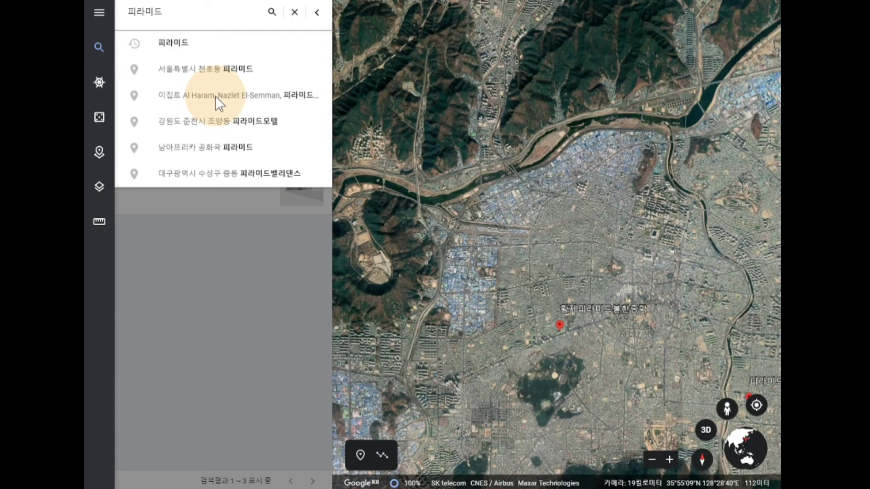
pyautogui.click(215, 96)
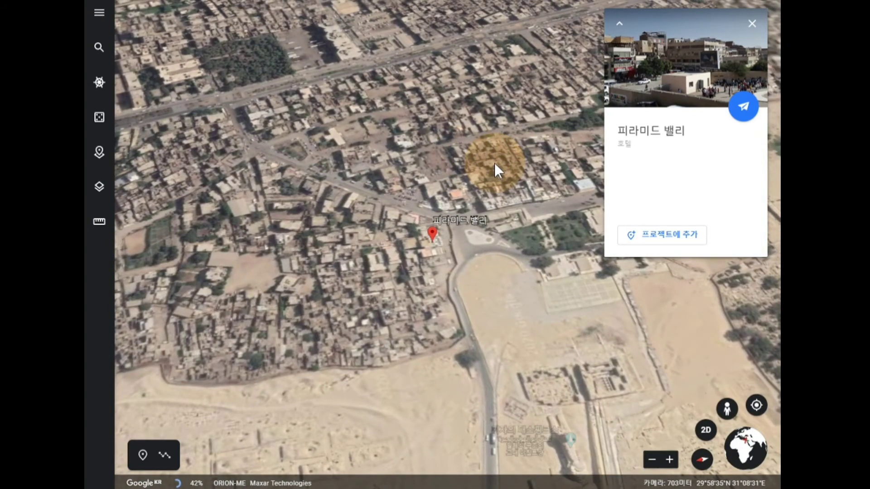
# View the detailed information page for the 피라미드 밸리 hotel and return to the map
pyautogui.click(701, 85)
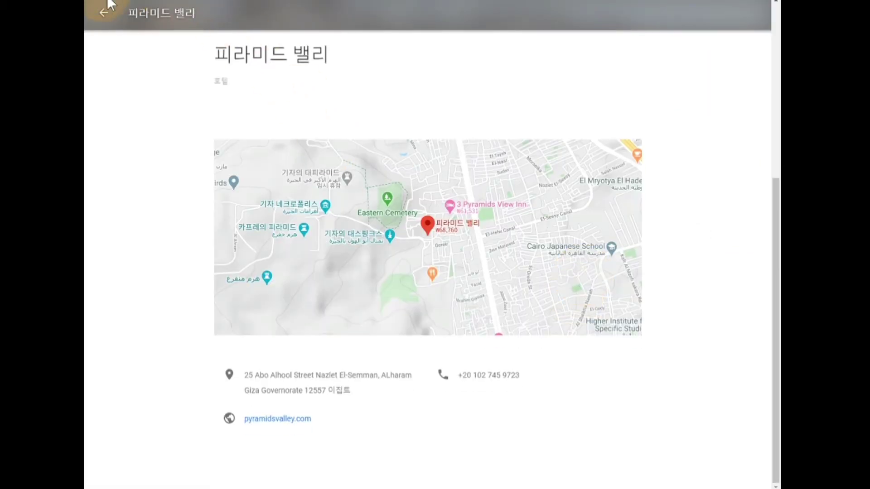
pyautogui.click(104, 13)
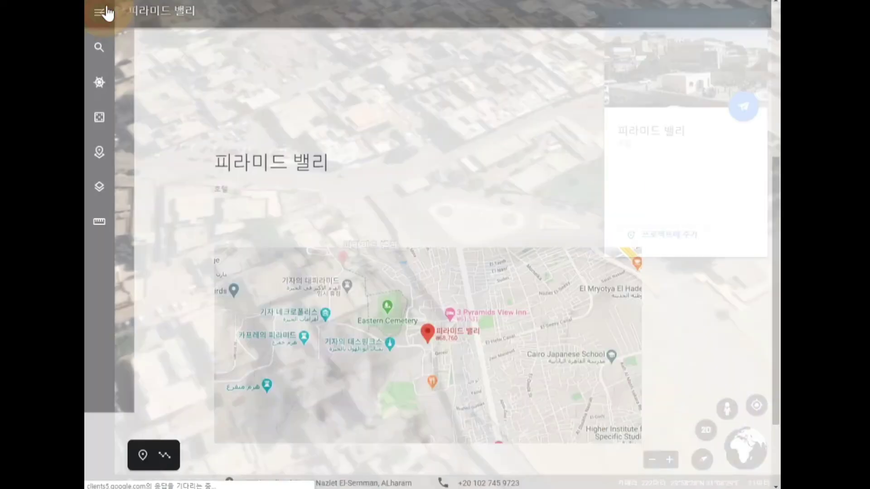
pyautogui.click(348, 205)
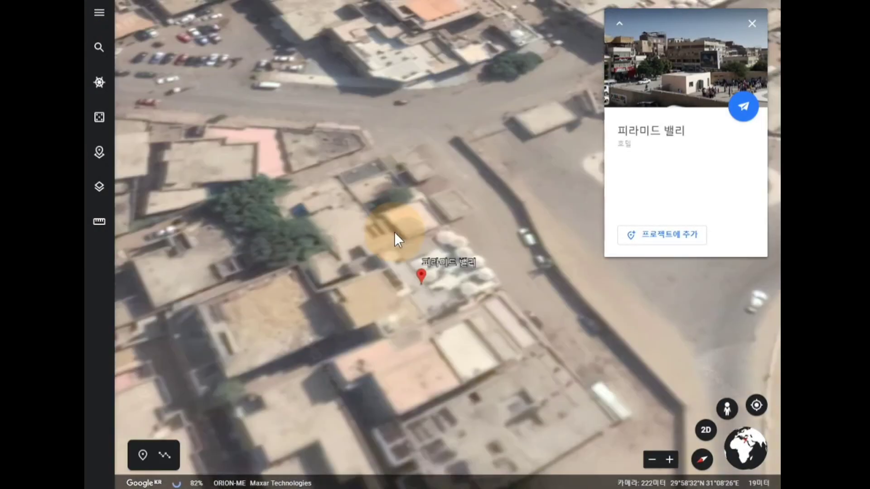
# View the 360° street panorama on the road near 피라미드 밸리 in Street View and exit back to the satellite map
pyautogui.click(728, 409)
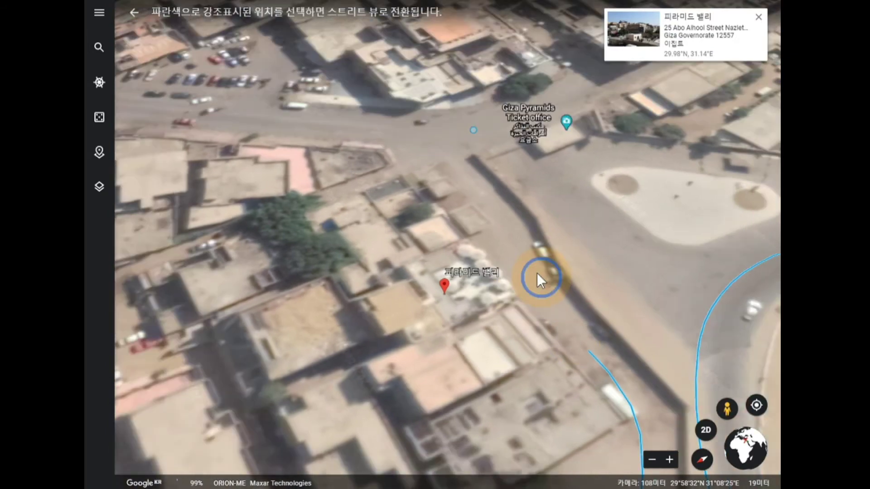
pyautogui.click(594, 350)
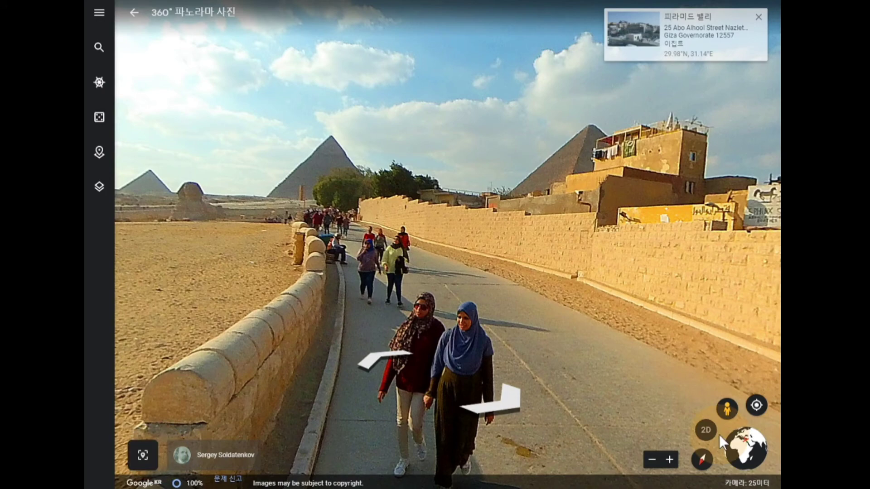
pyautogui.click(729, 413)
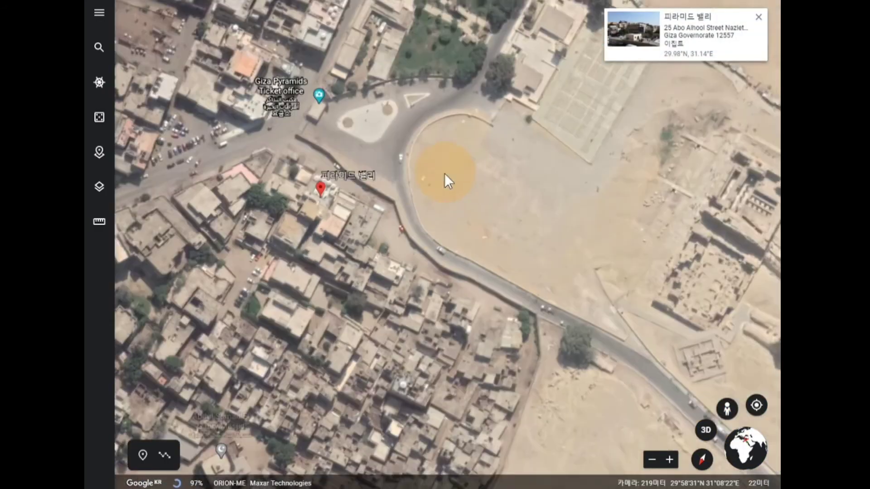
# Fly to 대구비산초등학교 from the recent searches and reset the view so north faces up
pyautogui.press('/')
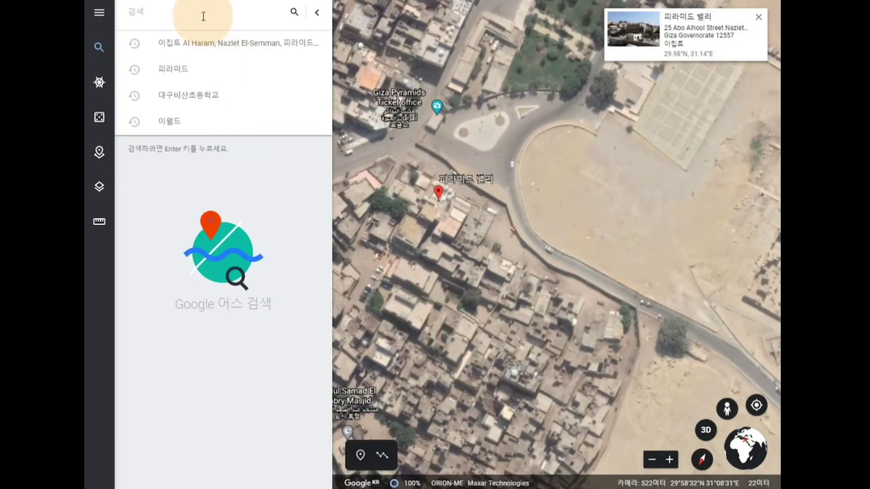
pyautogui.click(207, 103)
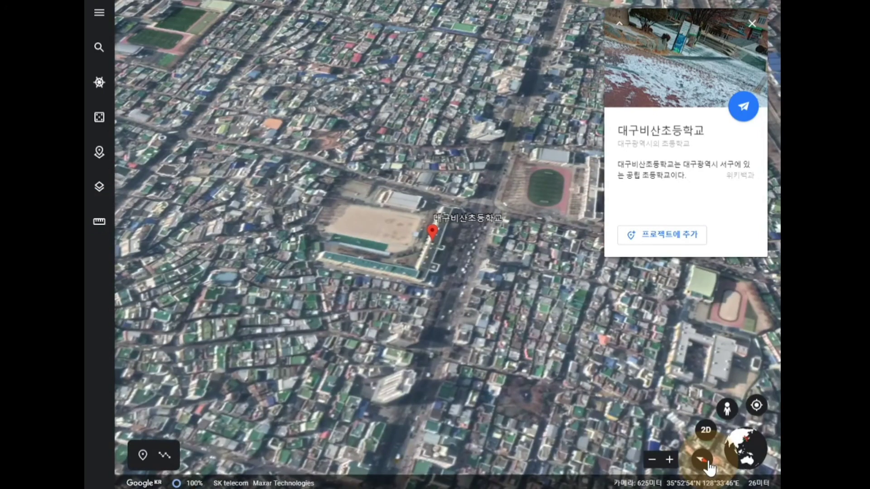
pyautogui.click(709, 464)
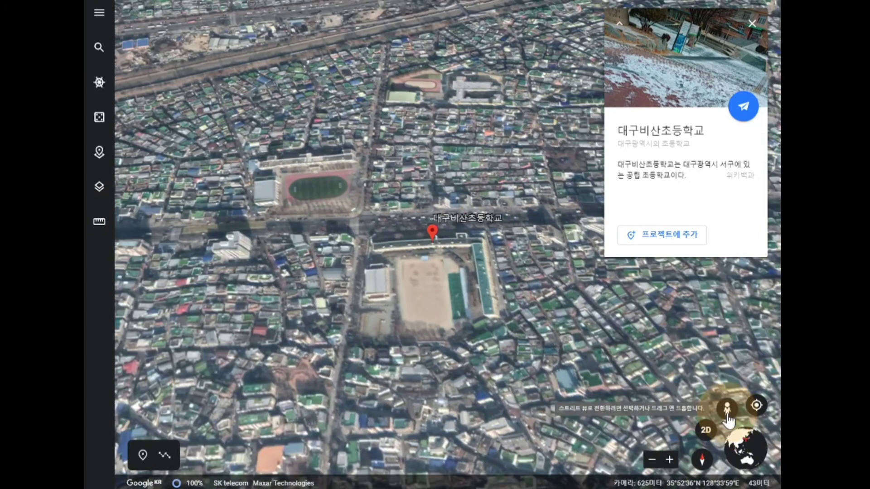
# Examine the school grounds and surrounding neighbourhood of 대구비산초등학교 from different heights and angles
pyautogui.moveTo(728, 419)
pyautogui.mouseDown()
pyautogui.moveTo(490, 338)
pyautogui.moveTo(349, 276)
pyautogui.moveTo(479, 271)
pyautogui.moveTo(394, 267)
pyautogui.moveTo(593, 287)
pyautogui.moveTo(521, 276)
pyautogui.moveTo(642, 280)
pyautogui.moveTo(523, 279)
pyautogui.moveTo(424, 254)
pyautogui.moveTo(495, 358)
pyautogui.moveTo(425, 205)
pyautogui.moveTo(426, 228)
pyautogui.moveTo(425, 180)
pyautogui.mouseUp()
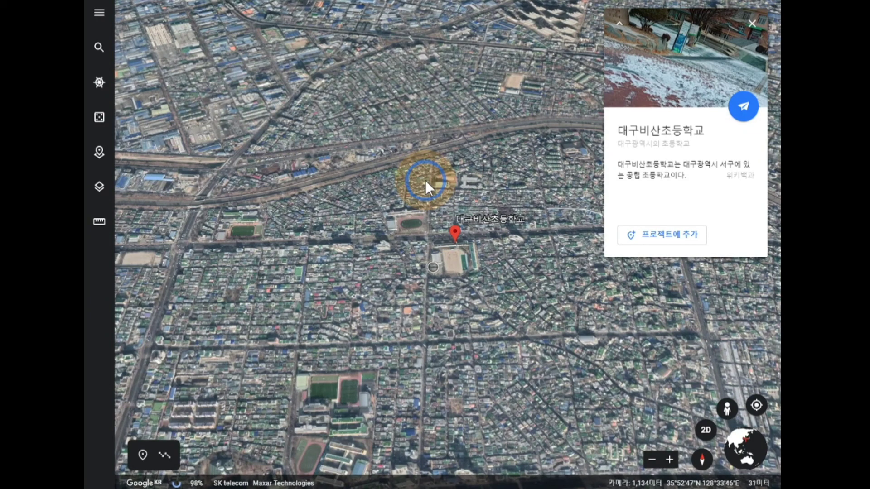
pyautogui.moveTo(425, 181); pyautogui.dragTo(200, 255)
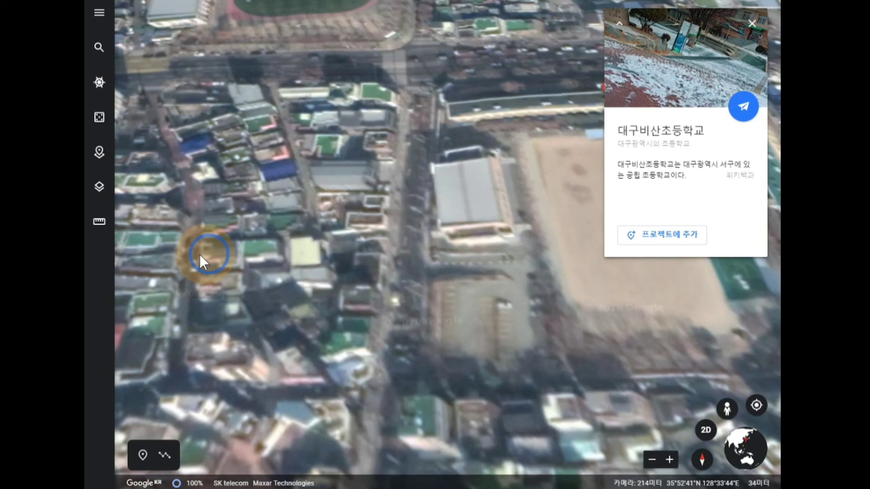
pyautogui.moveTo(200, 254); pyautogui.dragTo(463, 233)
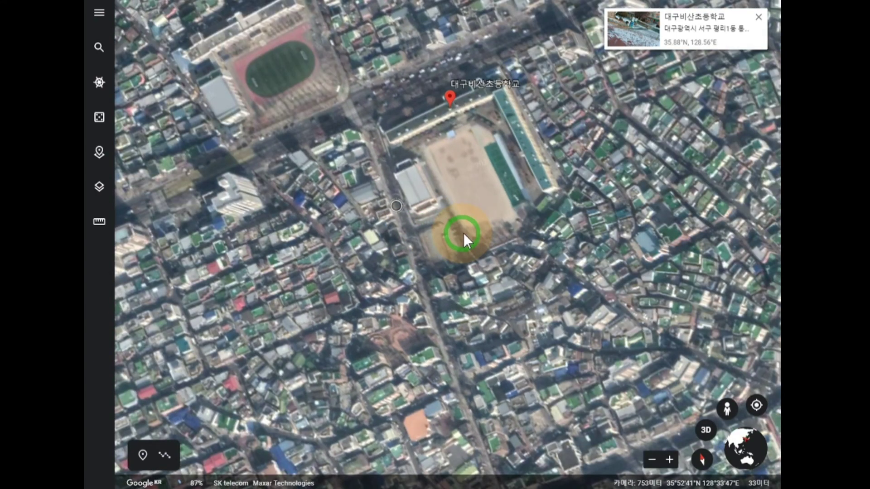
pyautogui.moveTo(464, 232); pyautogui.dragTo(445, 236)
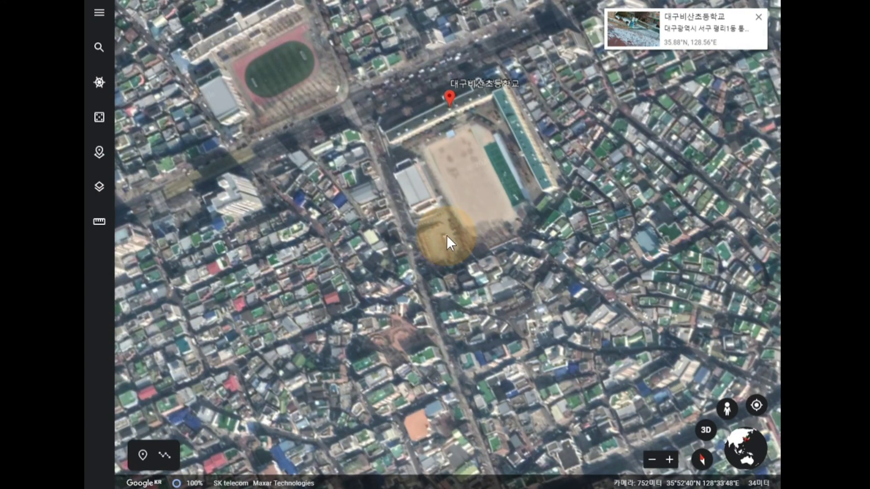